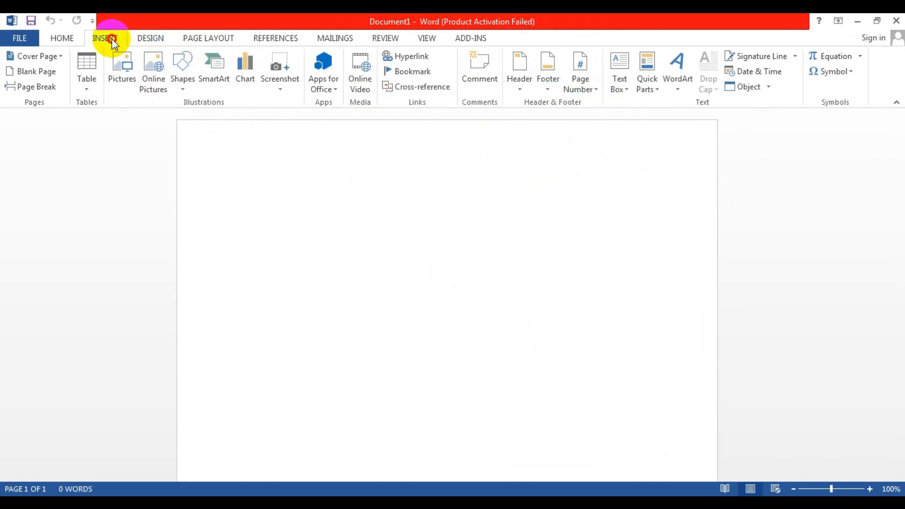
Step: Insert a Simple Text Box on the blank page and replace its placeholder text with "Th"
{"action": "left_click", "coordinate": [625, 92]}
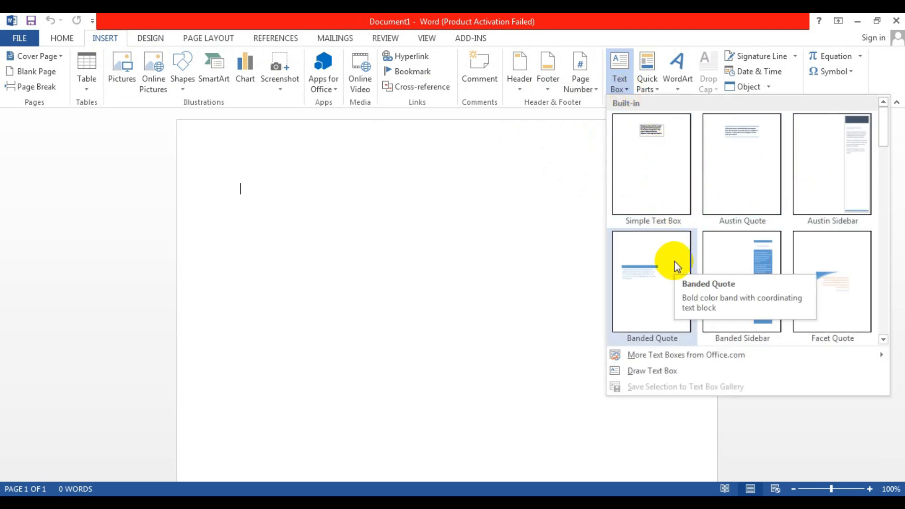
{"action": "left_click", "coordinate": [666, 170]}
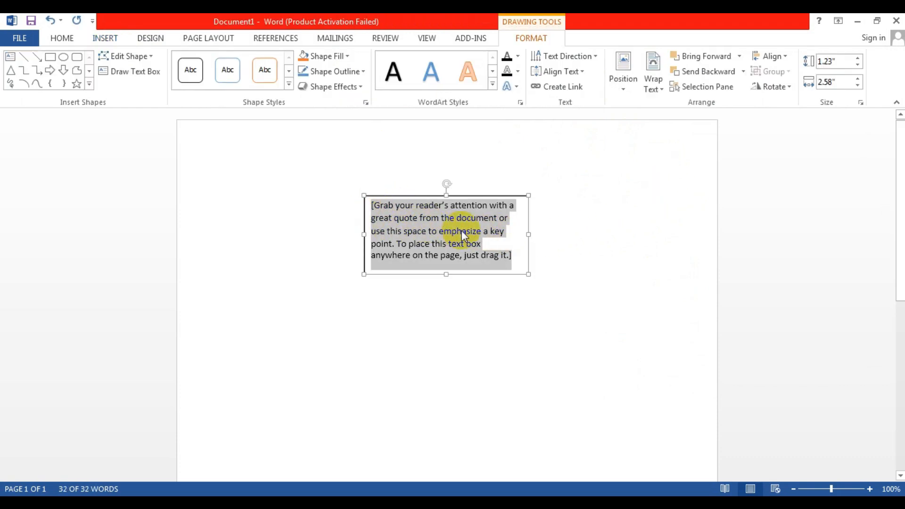
{"action": "type", "text": "Th"}
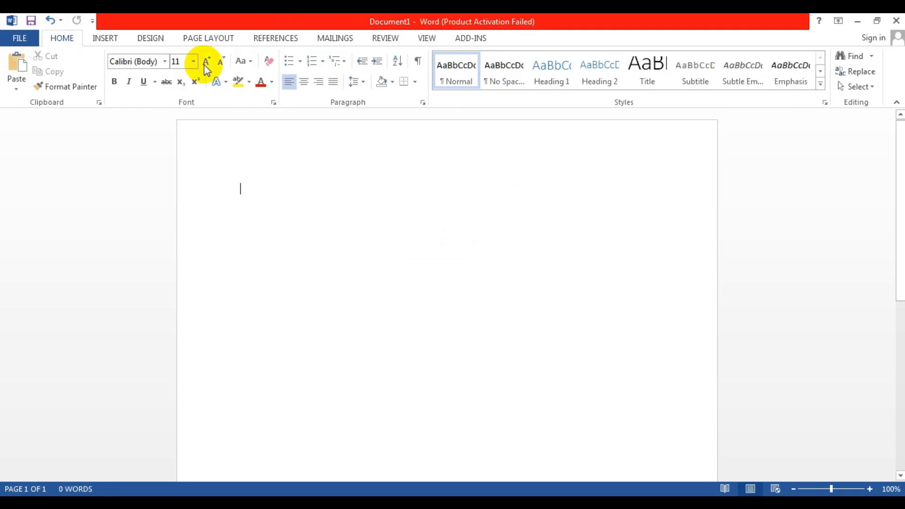
Step: Draw a text box about 1.99" high and 2.87" wide near the page's upper middle and paste the Lorem Ipsum paragraph into it
{"action": "left_click", "coordinate": [113, 41]}
{"action": "left_click", "coordinate": [626, 92]}
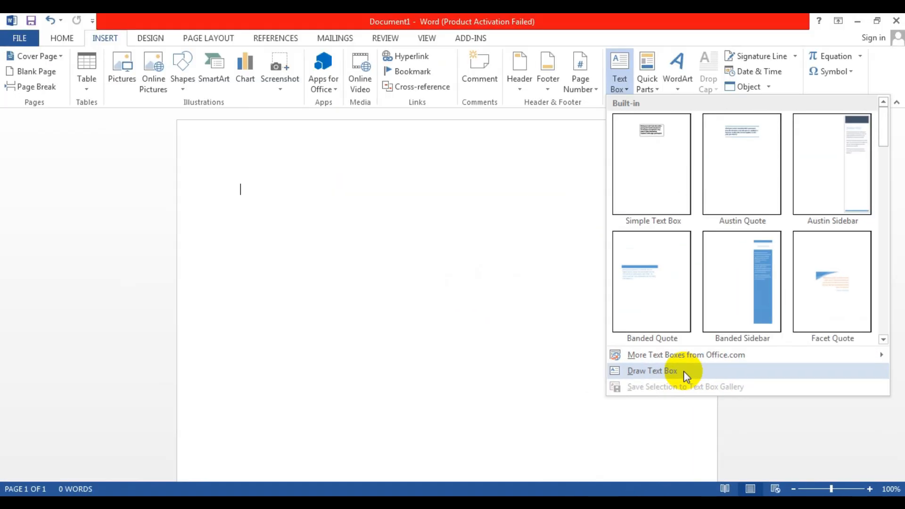
{"action": "left_click", "coordinate": [485, 249]}
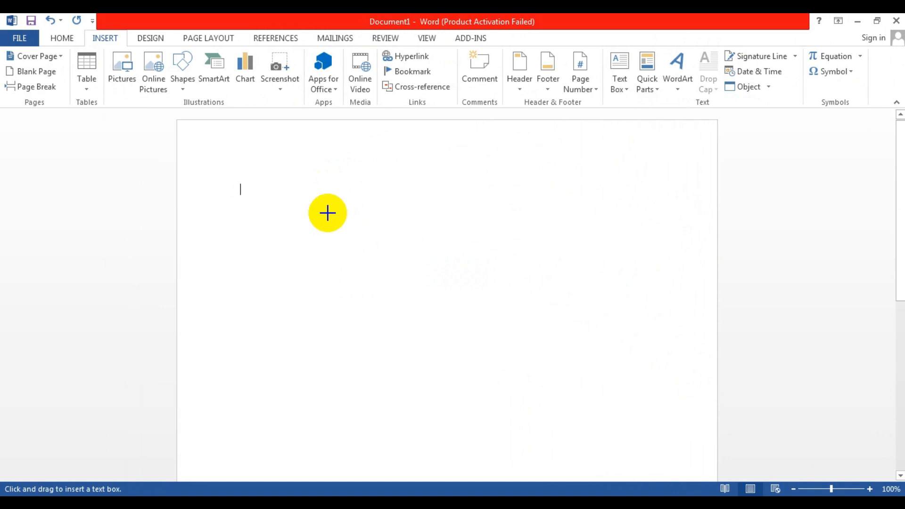
{"action": "mouse_move", "coordinate": [327, 213]}
{"action": "left_mouse_down"}
{"action": "mouse_move", "coordinate": [468, 335]}
{"action": "mouse_move", "coordinate": [510, 339]}
{"action": "left_mouse_up"}
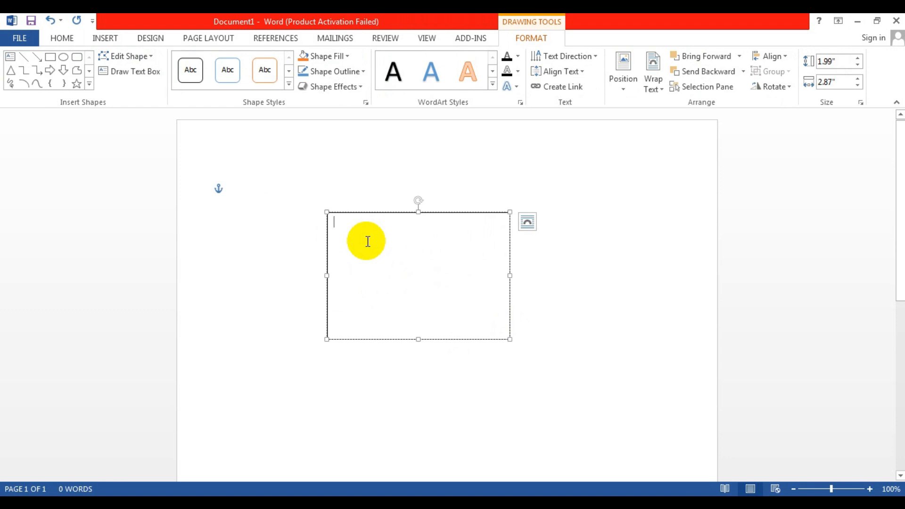
{"action": "key", "text": "ctrl+v"}
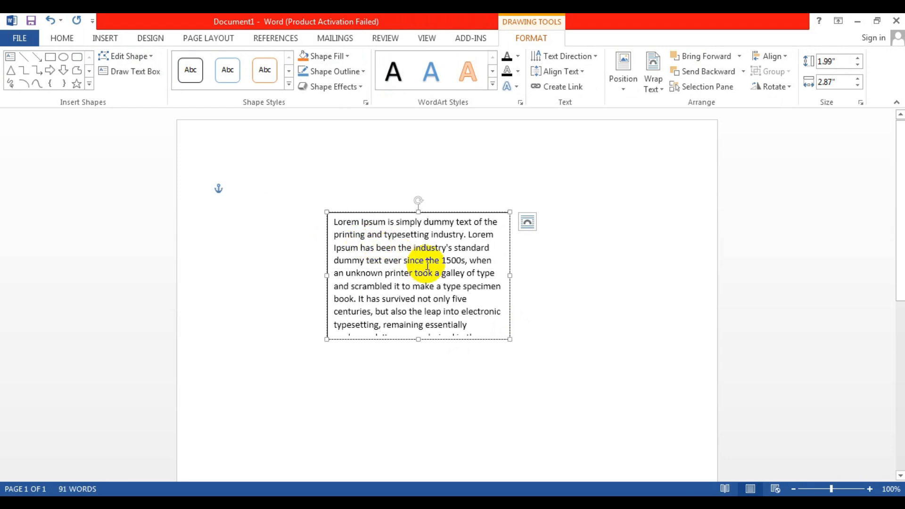
Step: Set the text box's wrapping to In Front of Text and move the box slightly further right on the page
{"action": "left_click", "coordinate": [529, 224]}
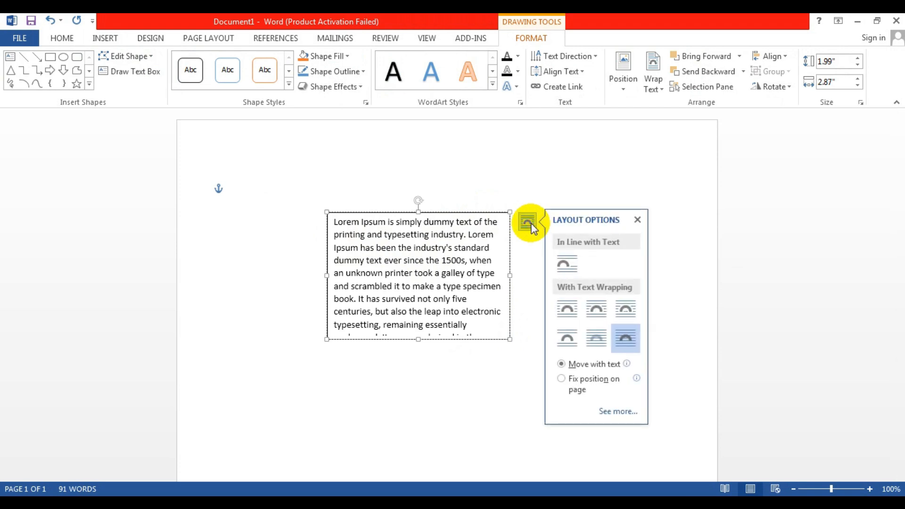
{"action": "left_click", "coordinate": [627, 337]}
{"action": "left_click_drag", "start_coordinate": [464, 208], "coordinate": [475, 237]}
{"action": "left_click", "coordinate": [535, 247]}
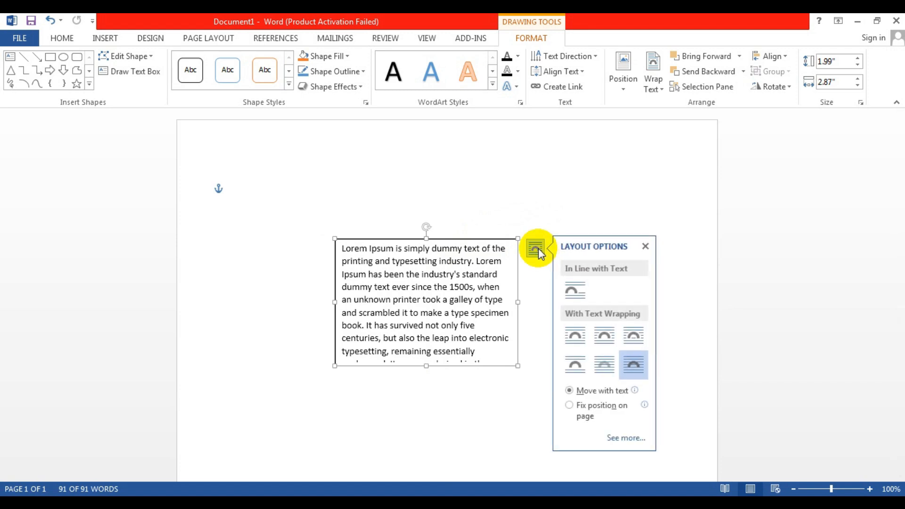
{"action": "left_click", "coordinate": [626, 361]}
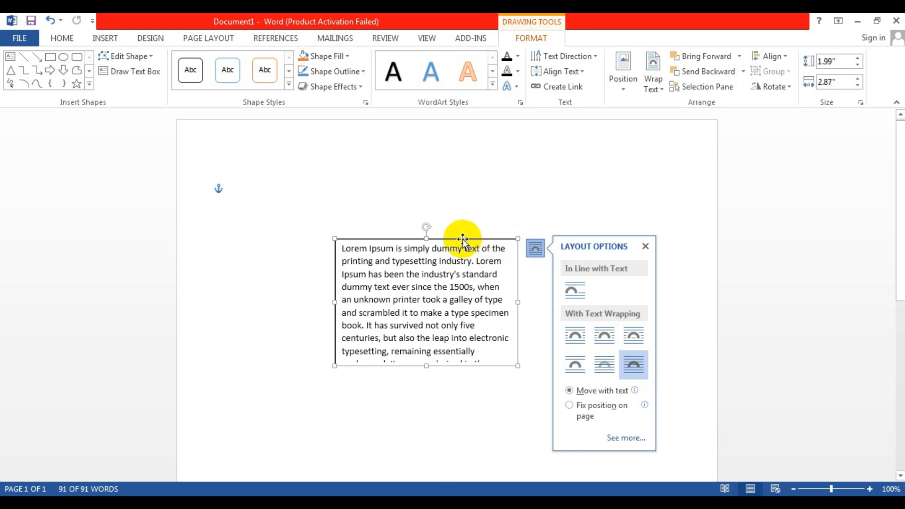
{"action": "left_click_drag", "start_coordinate": [462, 238], "coordinate": [493, 221]}
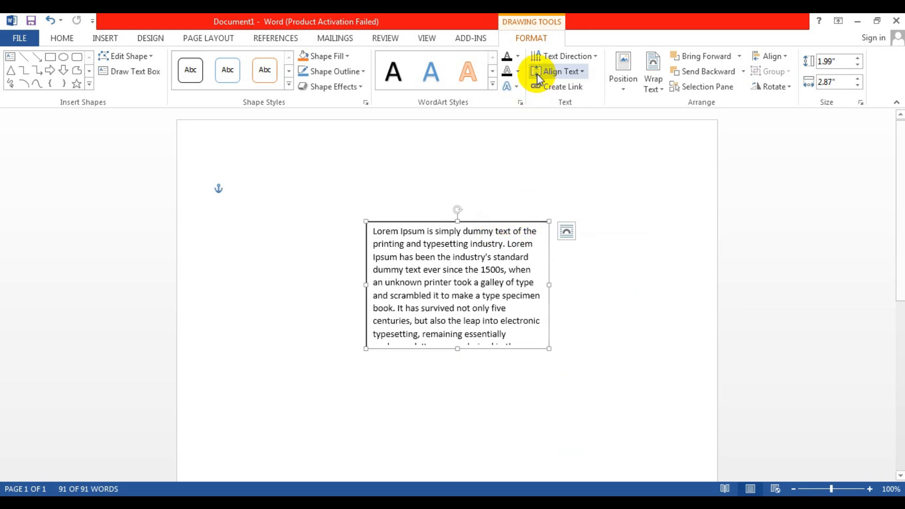
Step: Apply the blue WordArt style with reflection to the text box's text
{"action": "left_click", "coordinate": [492, 87]}
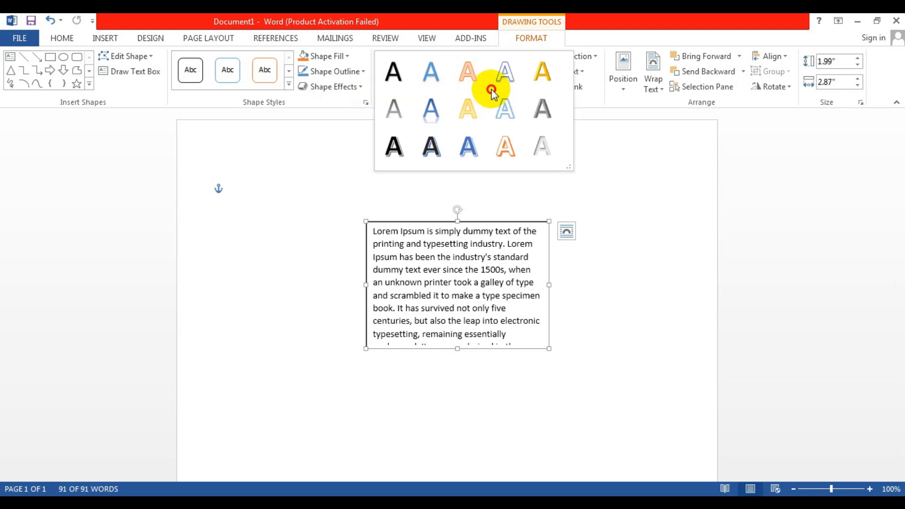
{"action": "left_click", "coordinate": [432, 109]}
Step: Give the text box a light gray shape fill and a red outline
{"action": "left_click", "coordinate": [332, 56]}
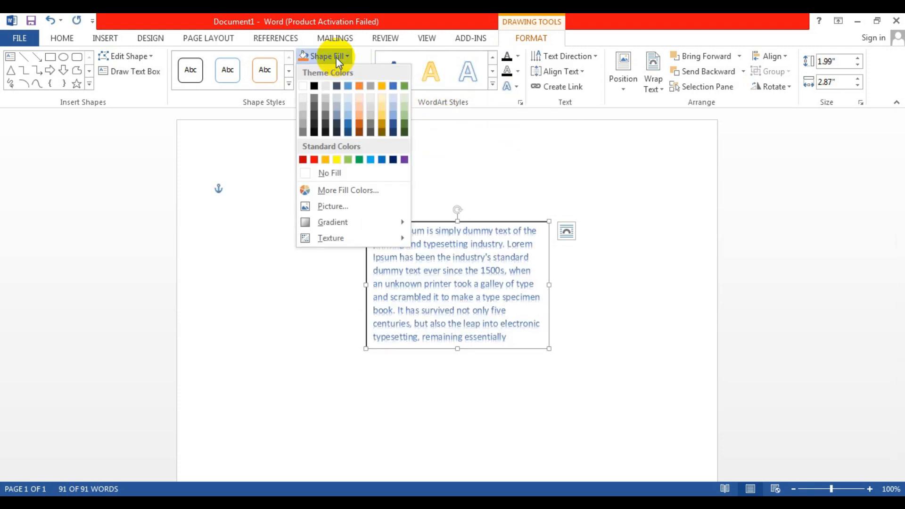
{"action": "left_click", "coordinate": [370, 100]}
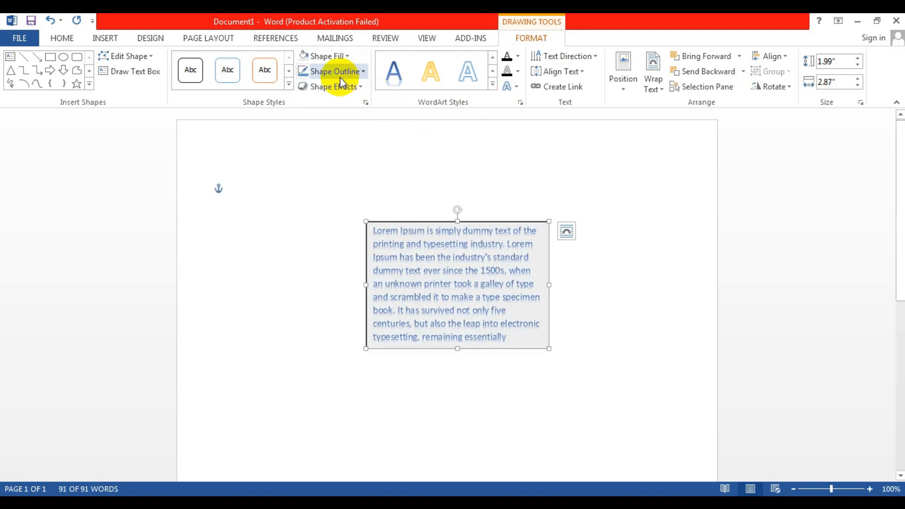
{"action": "left_click", "coordinate": [329, 72]}
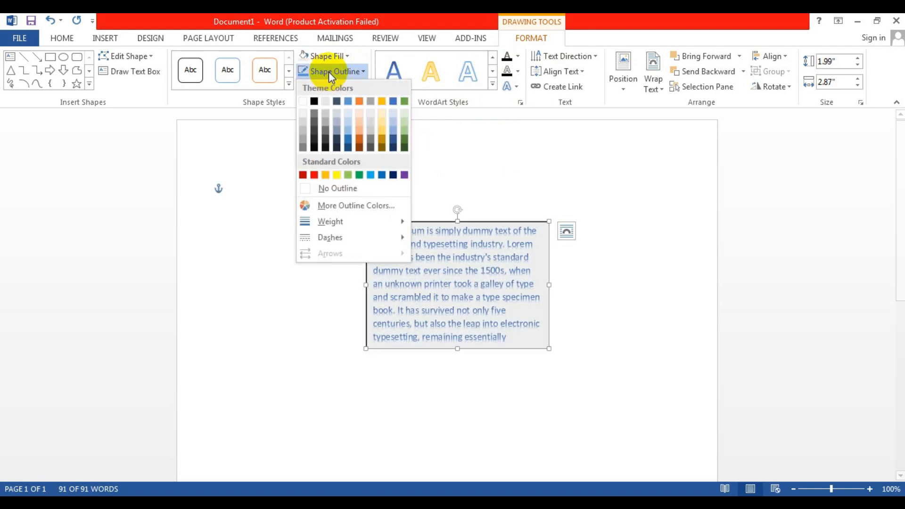
{"action": "left_click", "coordinate": [315, 175]}
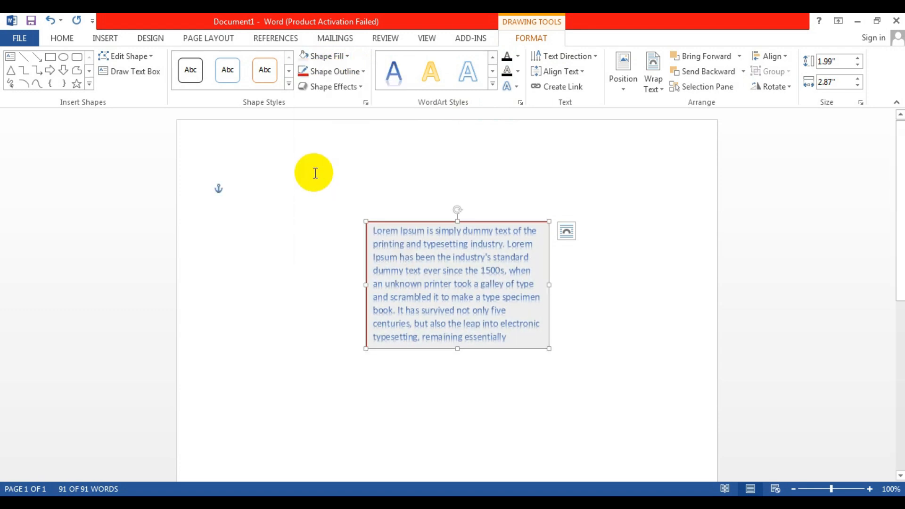
Step: Apply the orange colored outline shape style to the text box, and delete the box from the page
{"action": "left_click", "coordinate": [290, 84]}
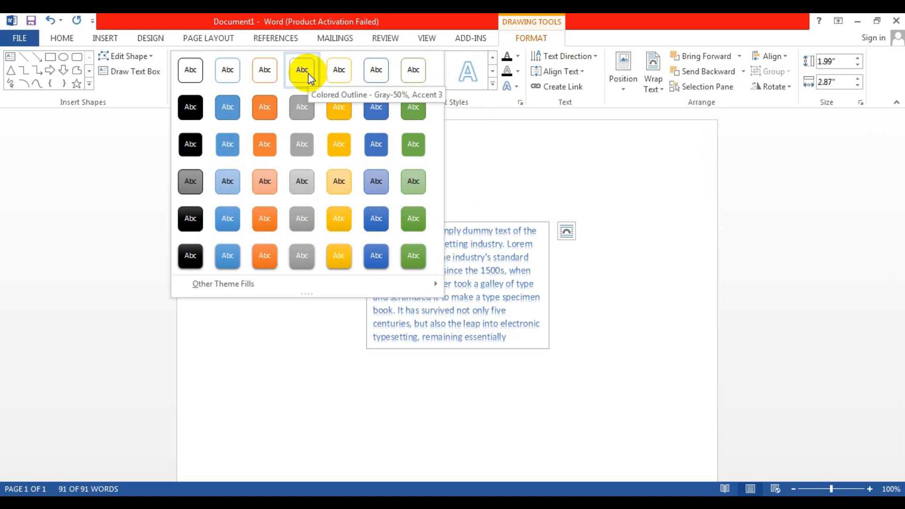
{"action": "left_click", "coordinate": [275, 76]}
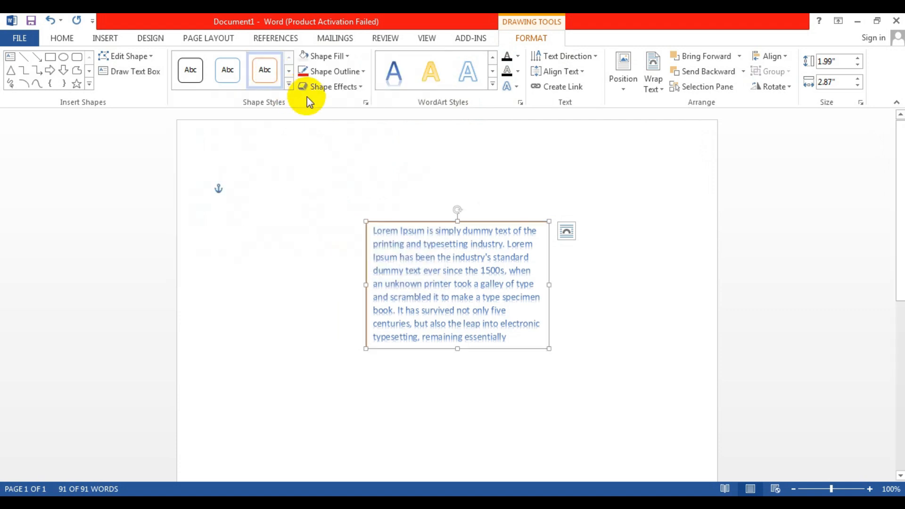
{"action": "key", "text": "Delete"}
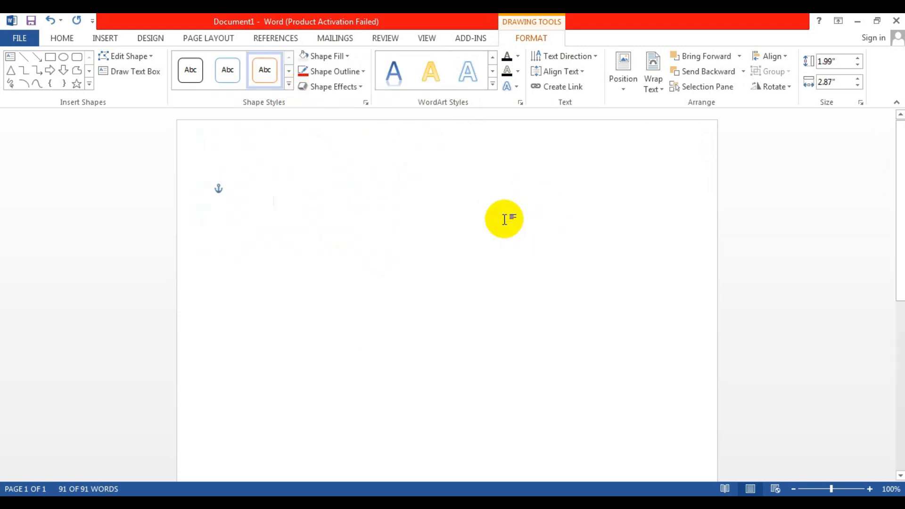
Step: Insert a WordArt object in the blue style with reflection at the start of the empty page
{"action": "left_click", "coordinate": [121, 39]}
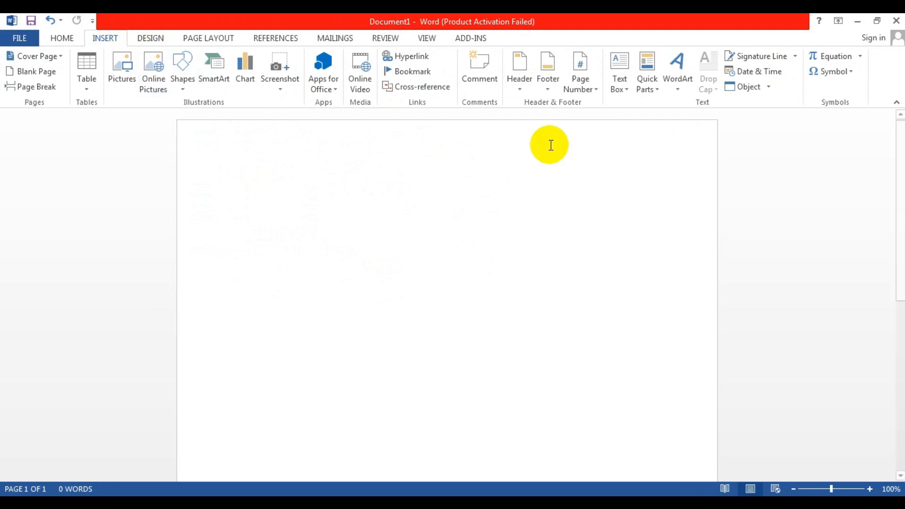
{"action": "left_click", "coordinate": [678, 91]}
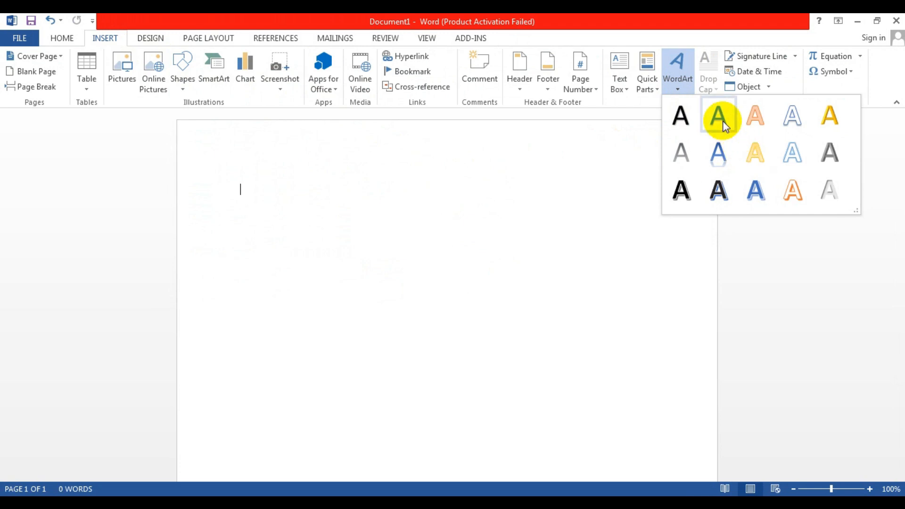
{"action": "left_click", "coordinate": [722, 155]}
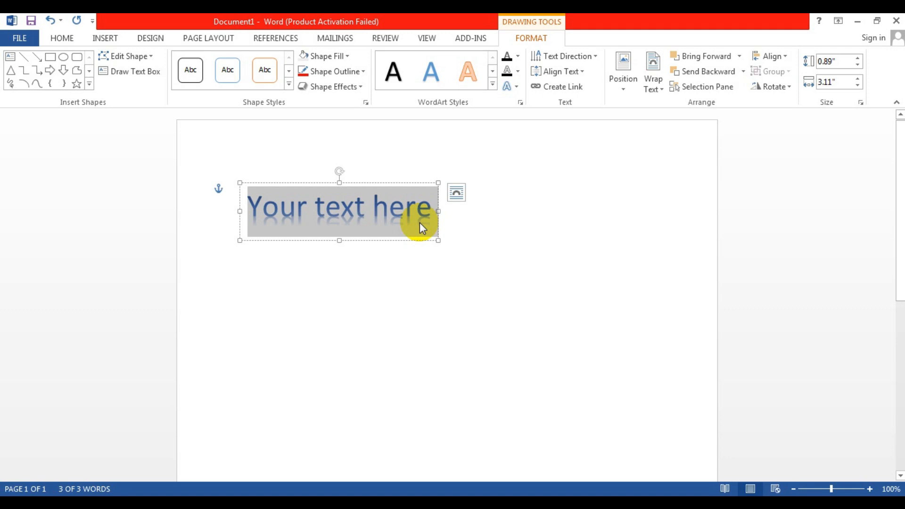
Step: Replace the WordArt placeholder text with "Dhaka is the capital of Bangladesh"
{"action": "type", "text": "D"}
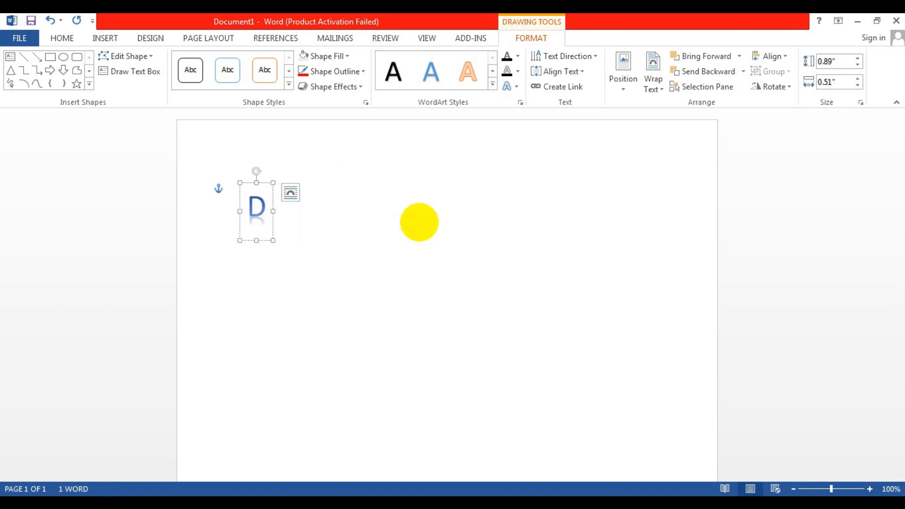
{"action": "type", "text": "hak"}
{"action": "key", "text": "BackSpace"}
{"action": "type", "text": "h"}
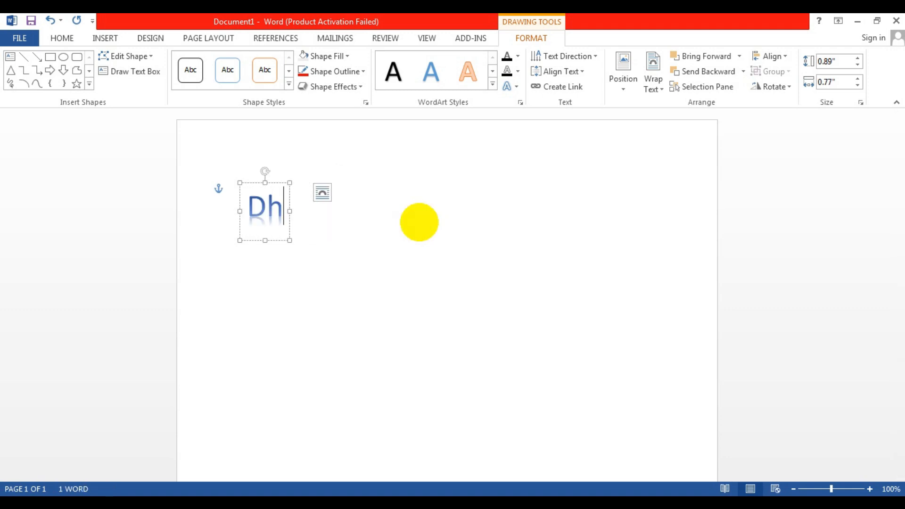
{"action": "type", "text": "aka id t"}
{"action": "key", "text": "BackSpace"}
{"action": "key", "text": "BackSpace"}
{"action": "key", "text": "BackSpace"}
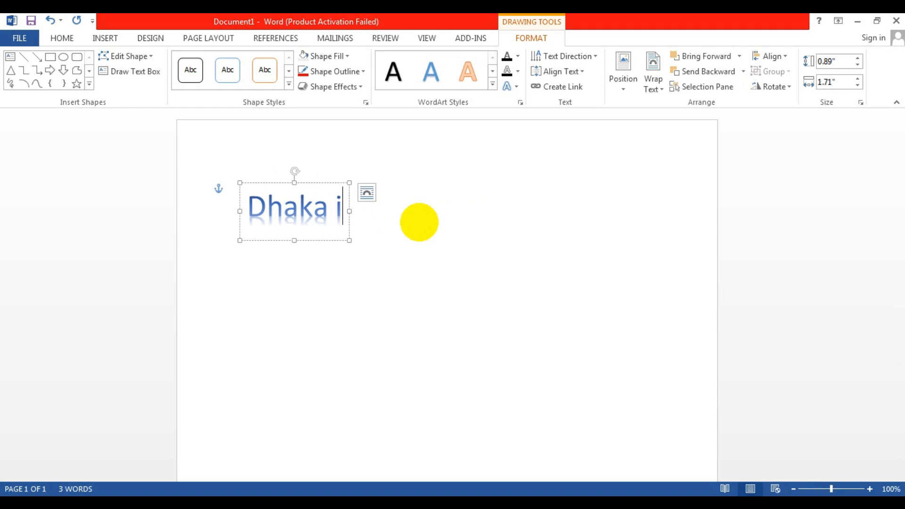
{"action": "type", "text": "s the ca"}
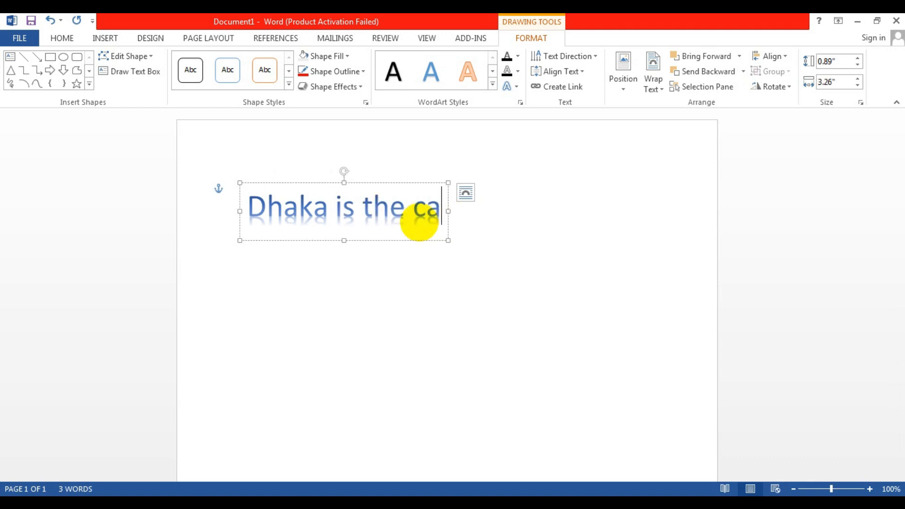
{"action": "type", "text": "pic"}
{"action": "key", "text": "BackSpace"}
{"action": "type", "text": "tal"}
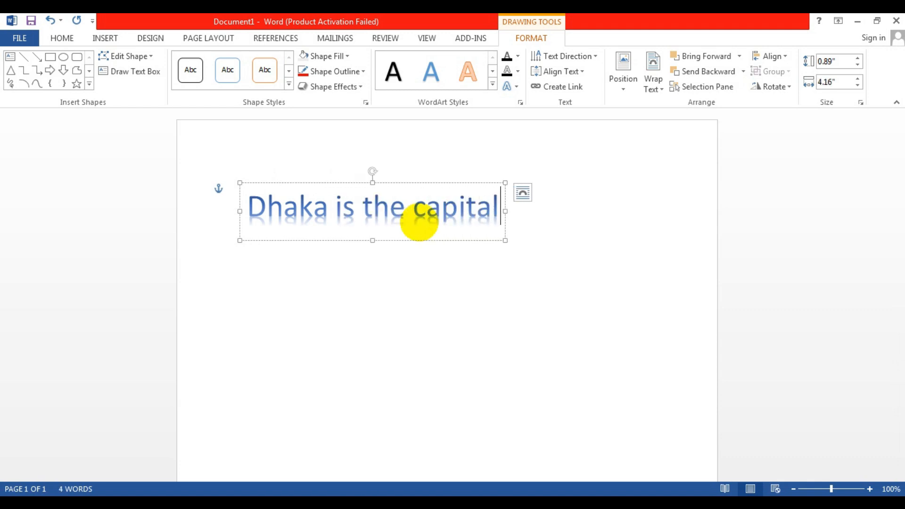
{"action": "type", "text": " of Ba"}
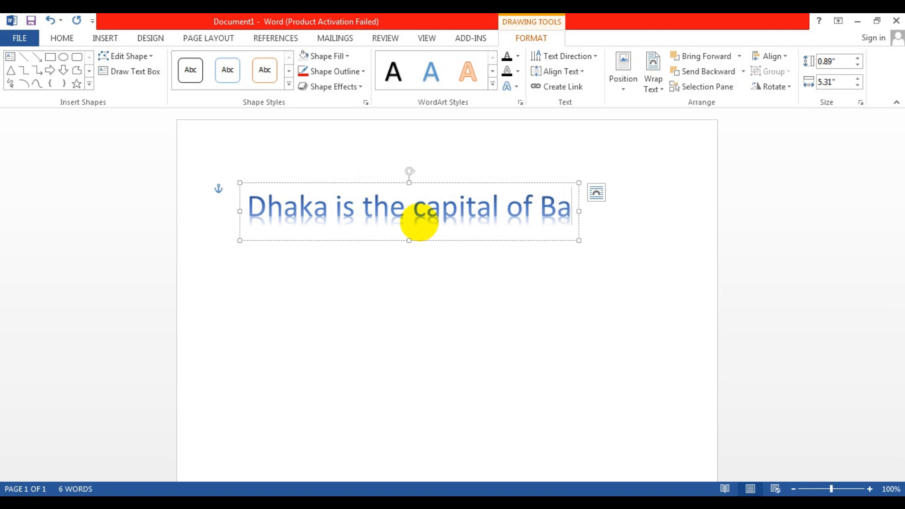
{"action": "type", "text": "ngladesh"}
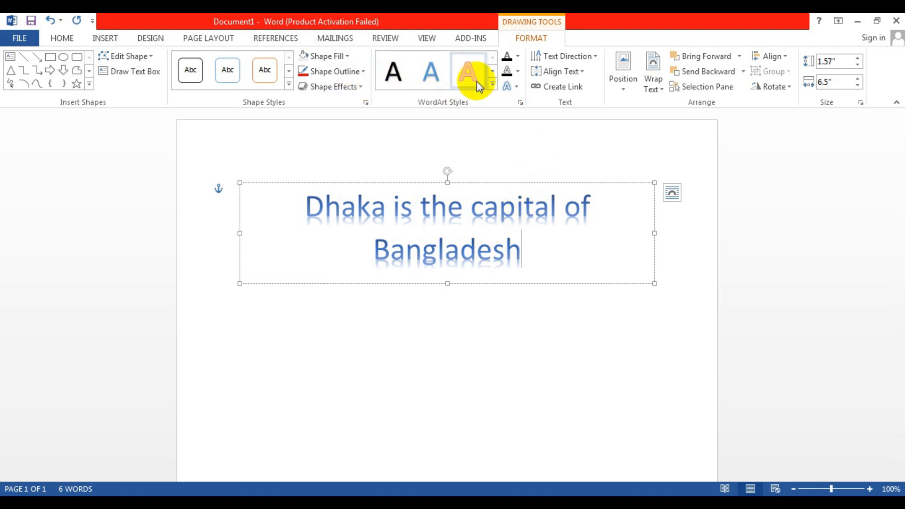
{"action": "left_click", "coordinate": [492, 86]}
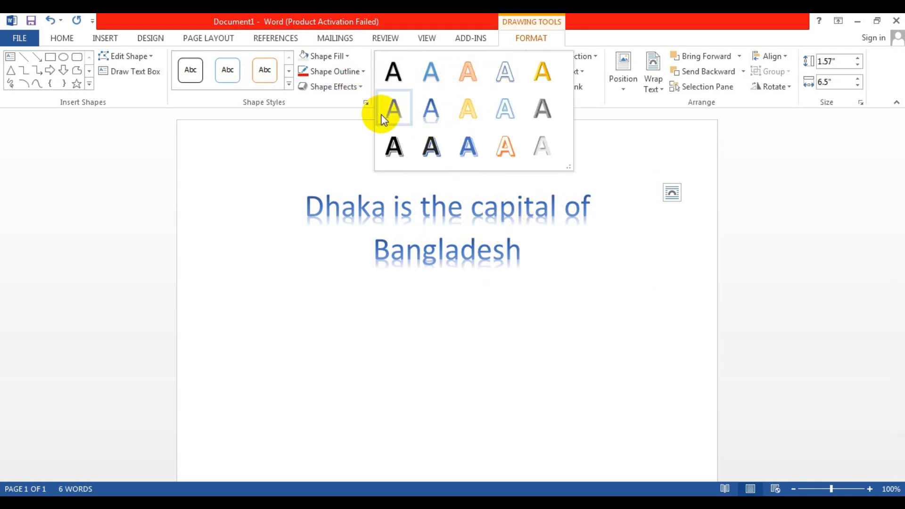
{"action": "left_click", "coordinate": [362, 18]}
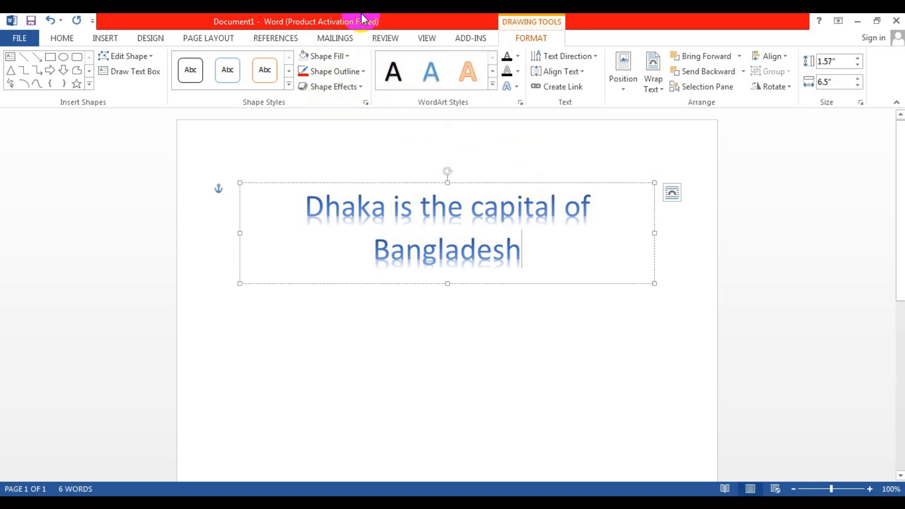
{"action": "left_click", "coordinate": [348, 56]}
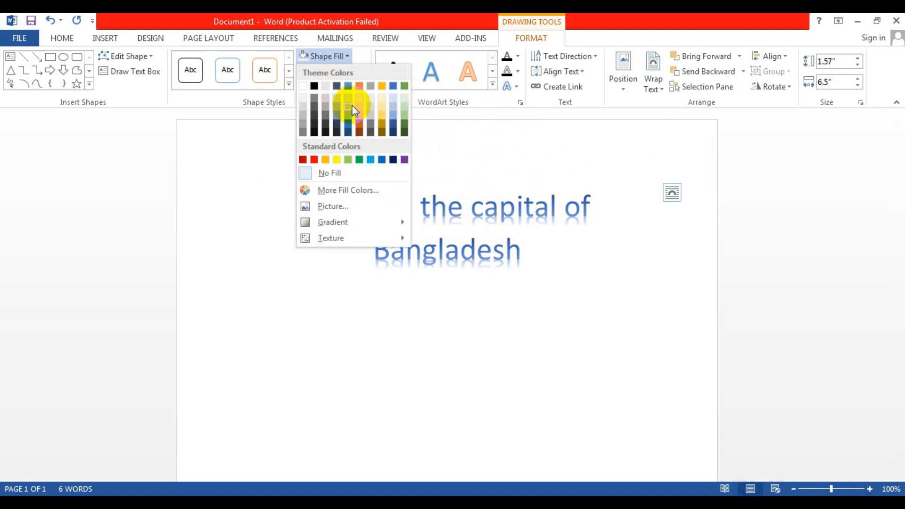
{"action": "left_click", "coordinate": [462, 18]}
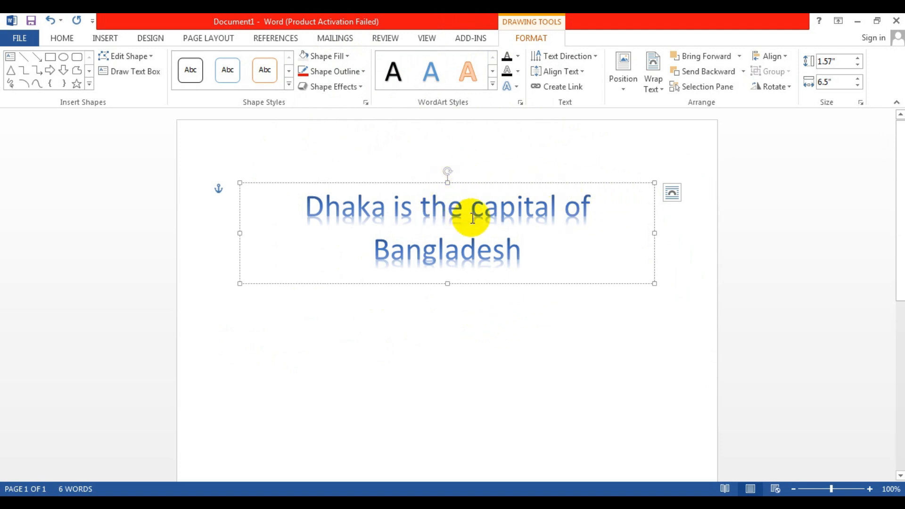
Step: Bend the "Dhaka is the capital of Bangladesh" WordArt into an upward arch with a Transform text effect
{"action": "left_click", "coordinate": [509, 182]}
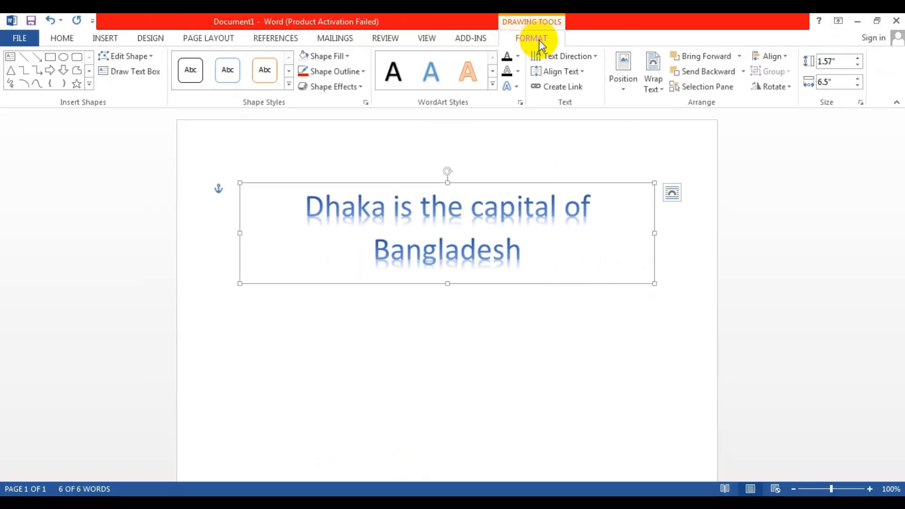
{"action": "left_click", "coordinate": [516, 90]}
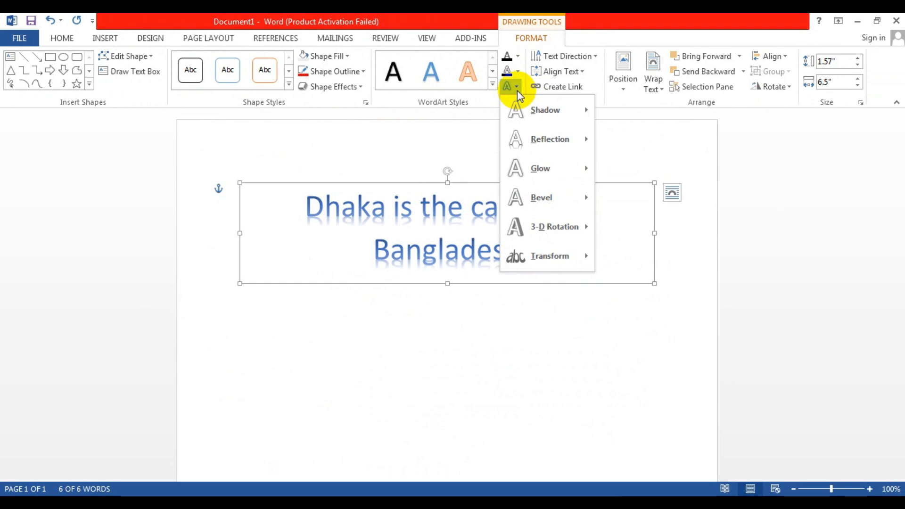
{"action": "mouse_move", "coordinate": [542, 258]}
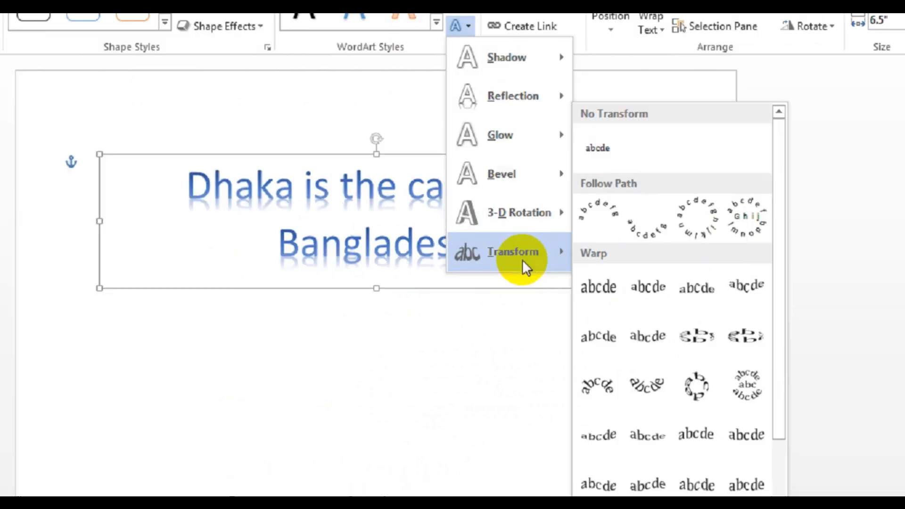
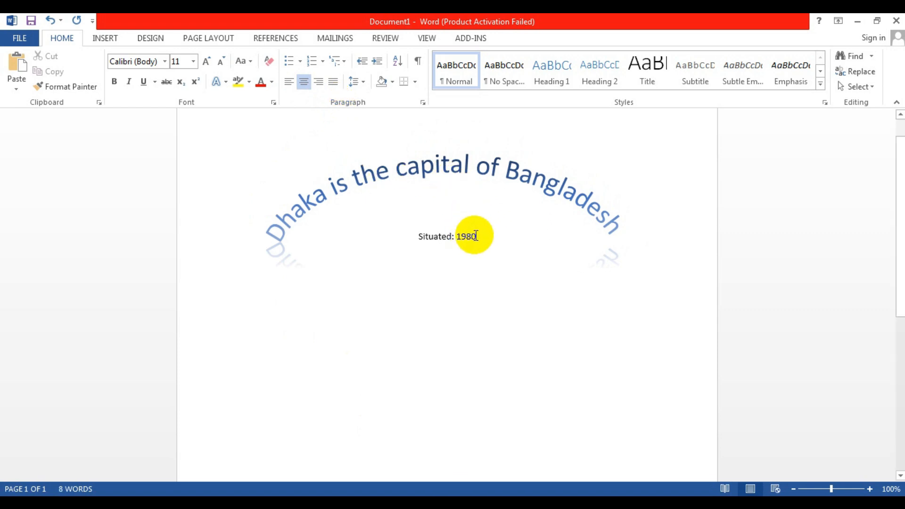
Step: Add a line break before "Situated: 1980" and insert the Penguins.jpg sample picture there
{"action": "left_click", "coordinate": [418, 237]}
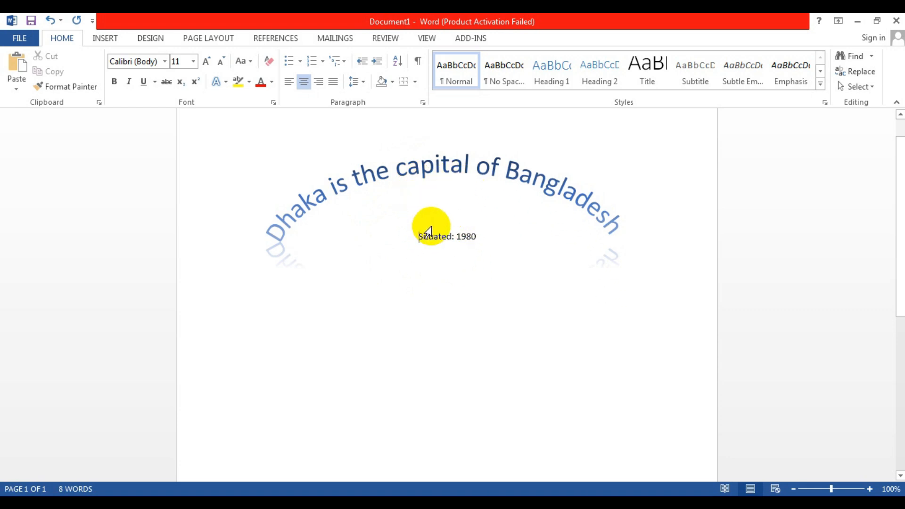
{"action": "key", "text": "Return"}
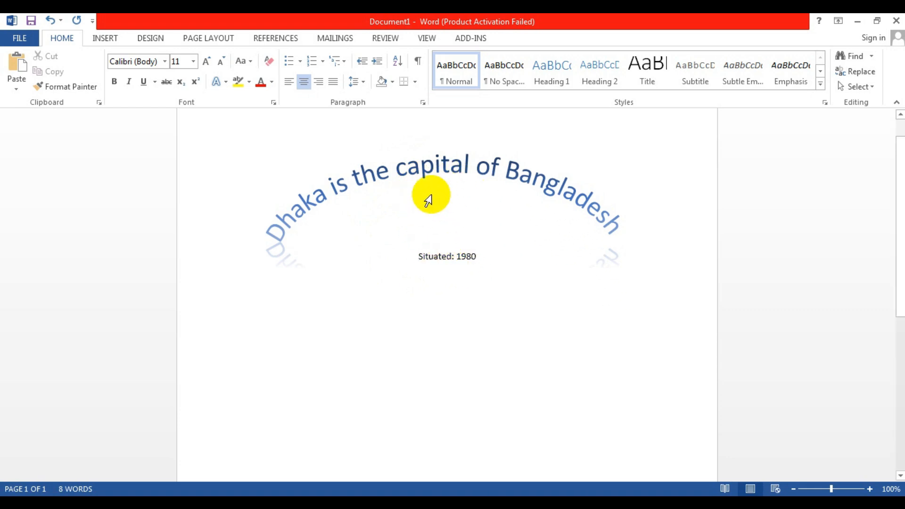
{"action": "left_click", "coordinate": [112, 40]}
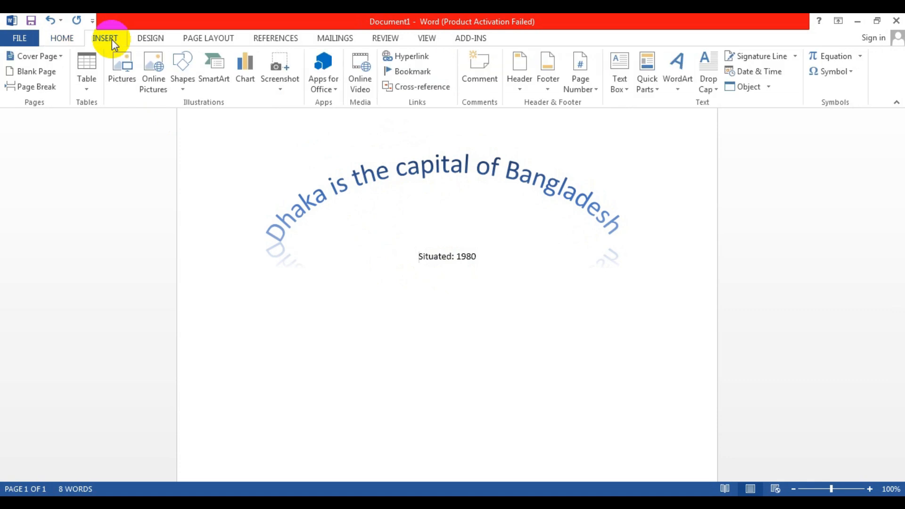
{"action": "left_click", "coordinate": [127, 80]}
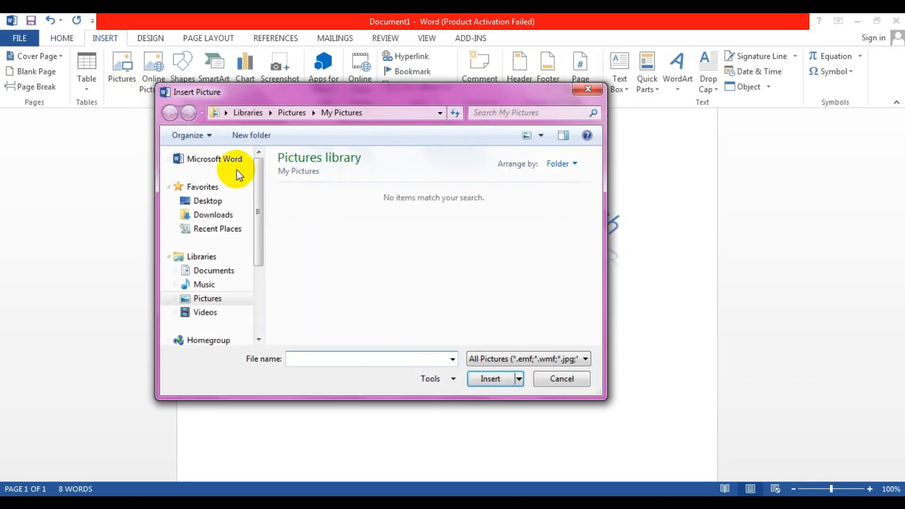
{"action": "left_click", "coordinate": [209, 298]}
{"action": "double_click", "coordinate": [309, 222]}
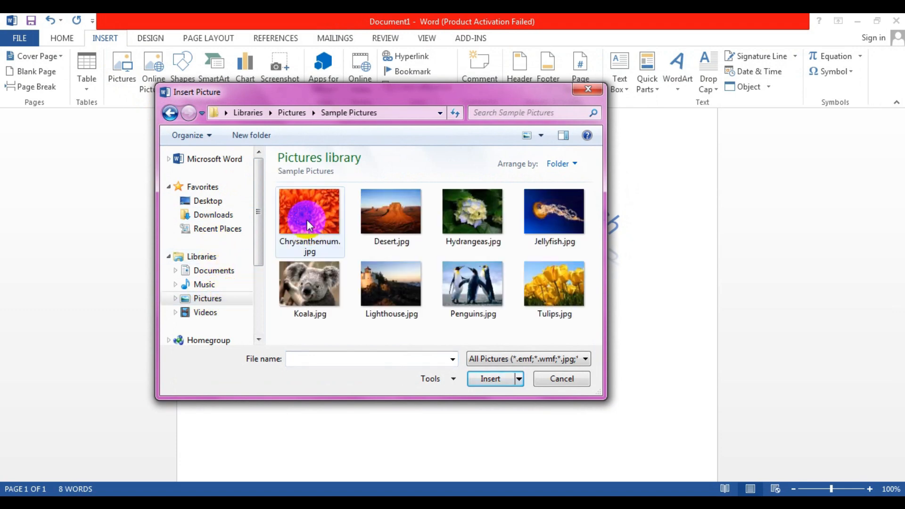
{"action": "left_click", "coordinate": [477, 290]}
{"action": "left_click", "coordinate": [492, 378]}
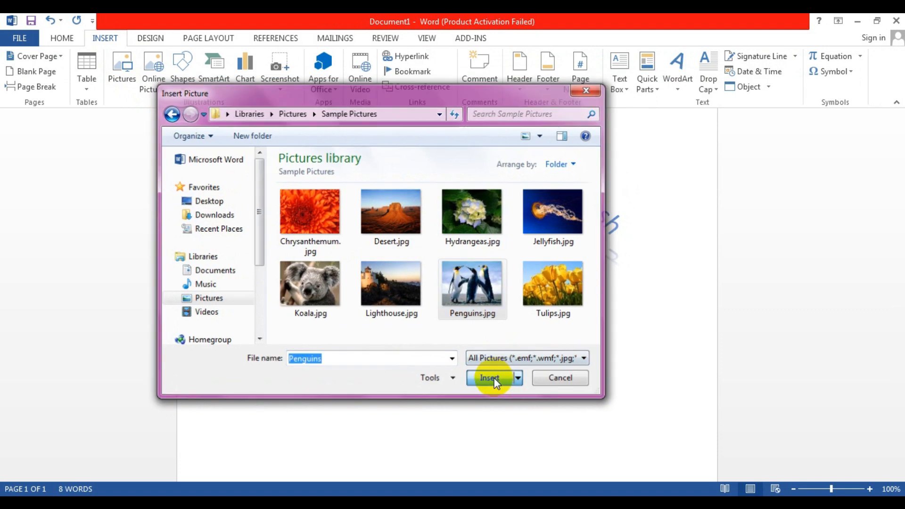
Step: Shrink the penguins picture proportionally to about 1.66" high by 2.22" wide
{"action": "scroll", "coordinate": [516, 301], "scroll_direction": "down", "scroll_amount": 3}
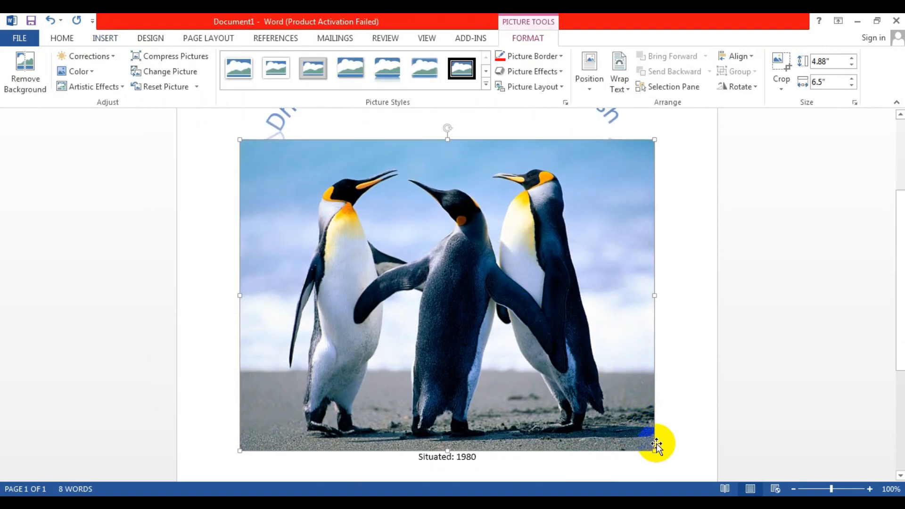
{"action": "left_click_drag", "start_coordinate": [654, 452], "coordinate": [367, 198]}
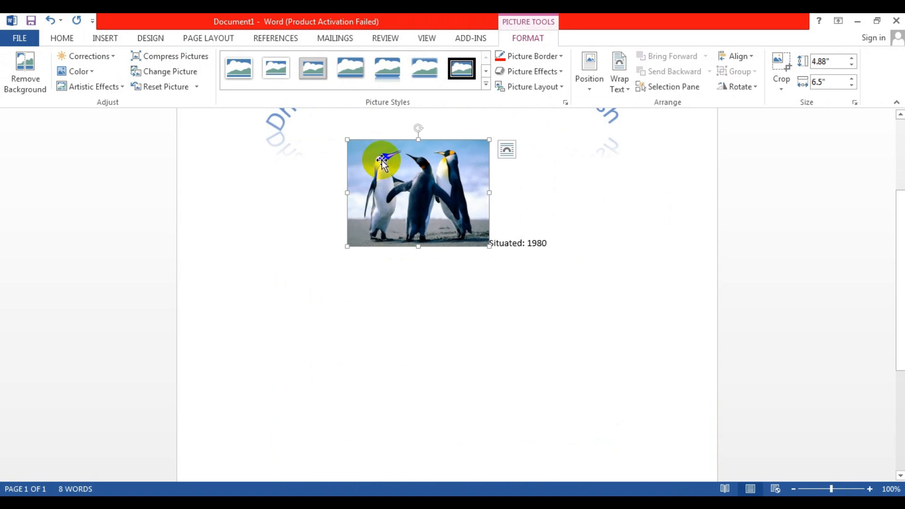
{"action": "scroll", "coordinate": [485, 245], "scroll_direction": "up", "scroll_amount": 3}
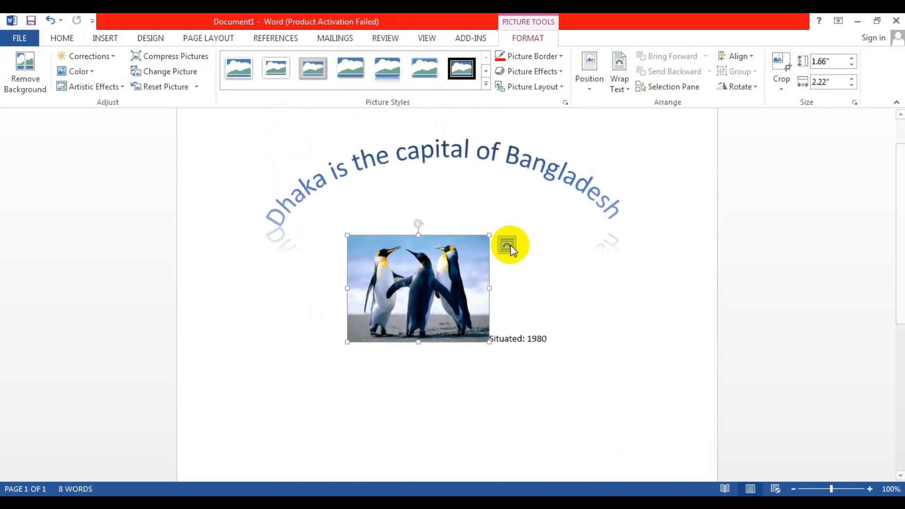
Step: Set the picture's layout to In Front of Text and fit it between the arch and "Situated: 1980" at about 0.66" by 0.88"
{"action": "left_click", "coordinate": [508, 245]}
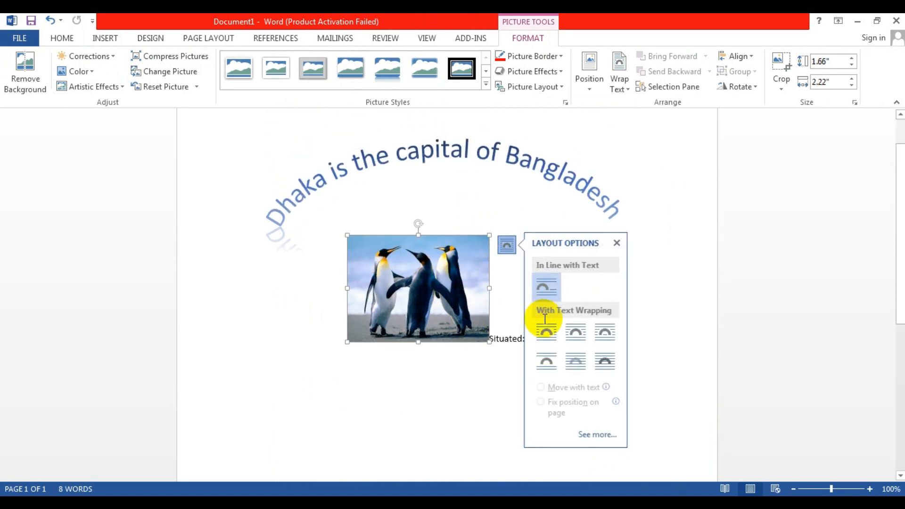
{"action": "left_click", "coordinate": [605, 362]}
{"action": "left_click_drag", "start_coordinate": [435, 283], "coordinate": [470, 203]}
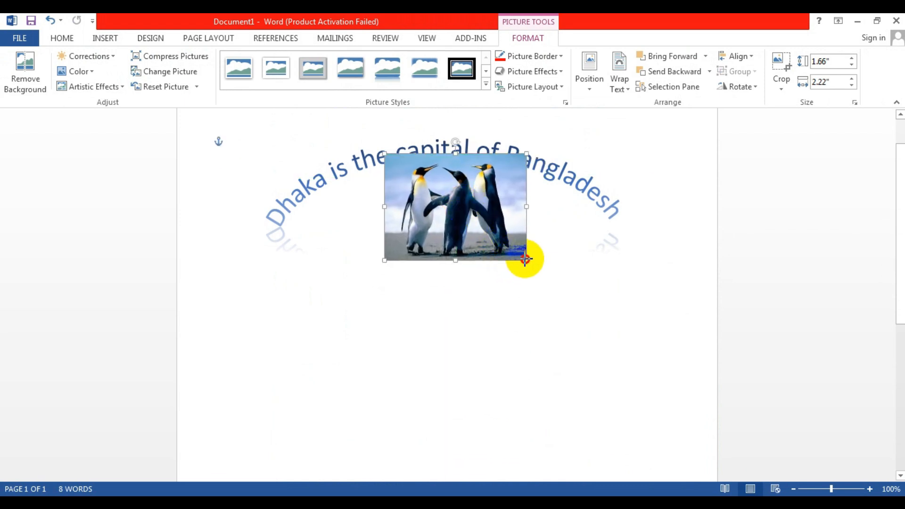
{"action": "left_click_drag", "start_coordinate": [525, 259], "coordinate": [459, 194]}
{"action": "left_click", "coordinate": [459, 241]}
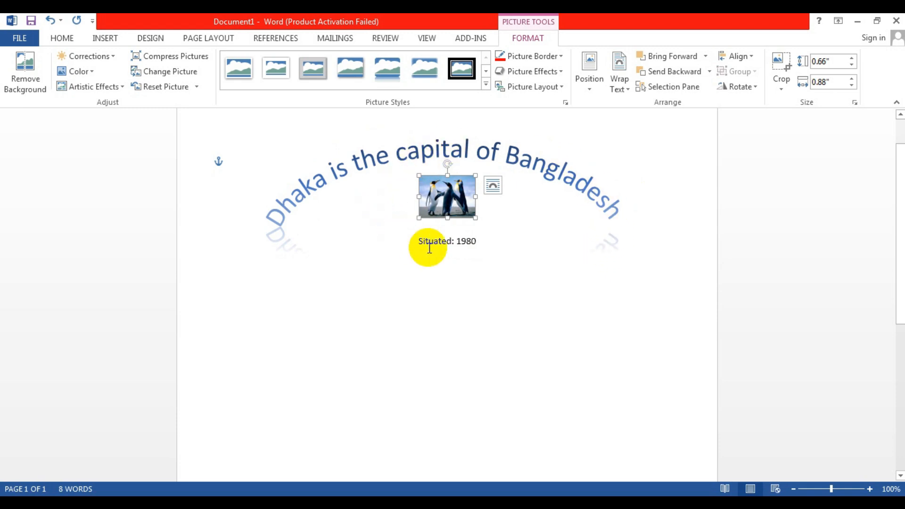
Step: Add the sample paragraph starting "Lorem Ipsum is simply dummy text of the printing and typesetting industry" in the blank area below "Situated: 1980"
{"action": "left_click", "coordinate": [111, 40]}
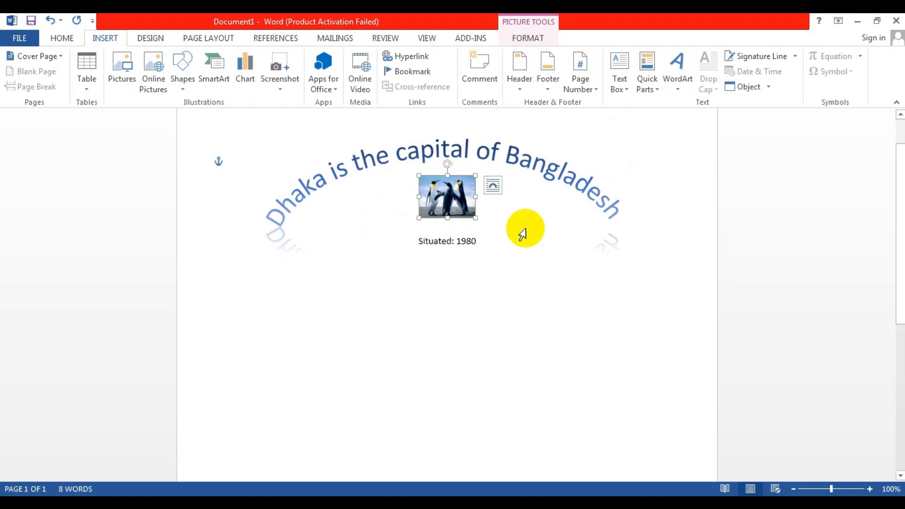
{"action": "left_click", "coordinate": [517, 275]}
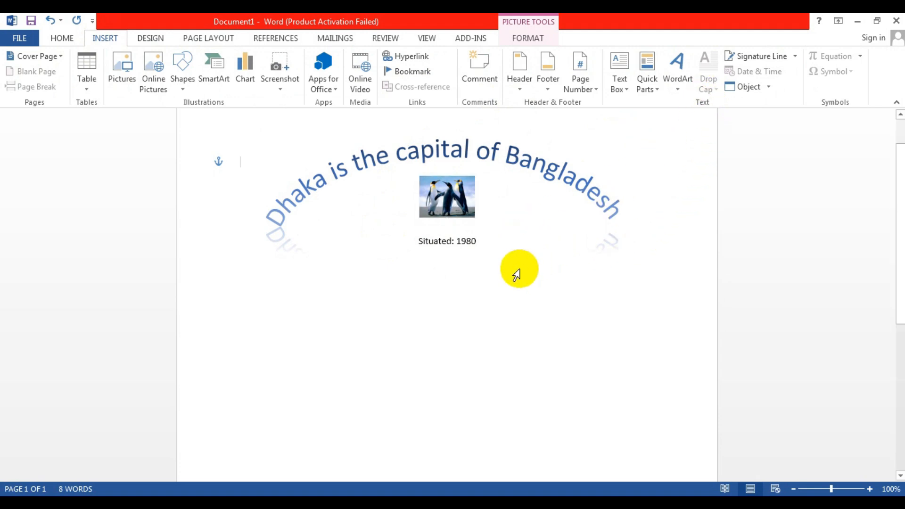
{"action": "left_click", "coordinate": [461, 398]}
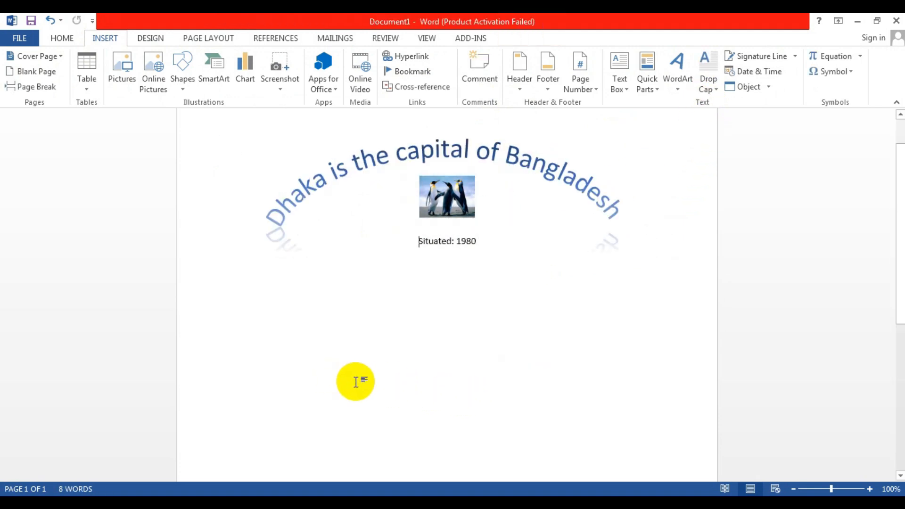
{"action": "scroll", "coordinate": [356, 381], "scroll_direction": "down", "scroll_amount": 2}
{"action": "left_click", "coordinate": [304, 336]}
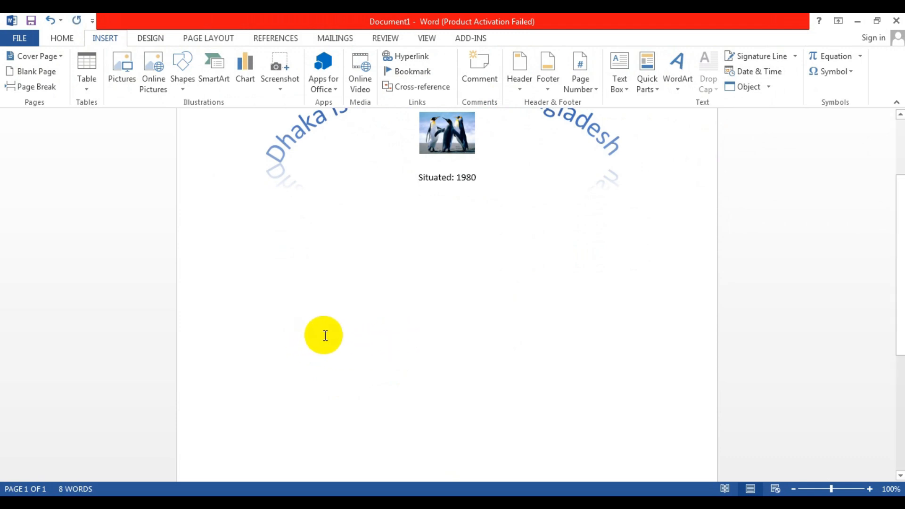
{"action": "type", "text": "Lorem Ipsum is simply dummy text of the printing and typesetting industry. Lorem Ipsum has been the industry's standard dummy text ever since the 1500s, when an unknown printer took a galley of type and scrambled it to make a type specimen book. It has survived not only five centuries, but also the leap into electronic typesetting, remaining essentially unchanged. It was popularised in the 1960s with the release of Letraset sheets containing Lorem Ipsum passages, and more recently with desktop publishing software like Aldus PageMaker including versions of Lorem Ipsum."}
{"action": "scroll", "coordinate": [471, 349], "scroll_direction": "down", "scroll_amount": 3}
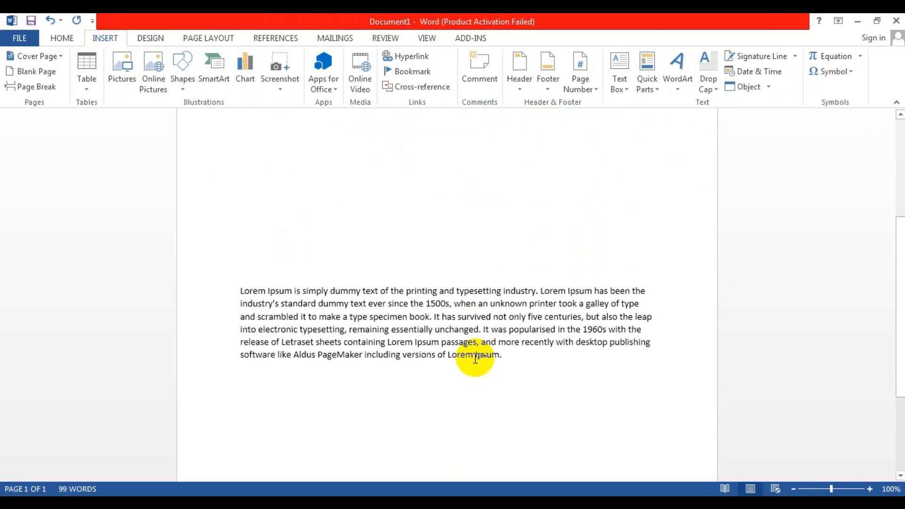
Step: Enlarge the font of the whole Lorem Ipsum paragraph by three size steps
{"action": "left_click_drag", "start_coordinate": [508, 347], "coordinate": [245, 284]}
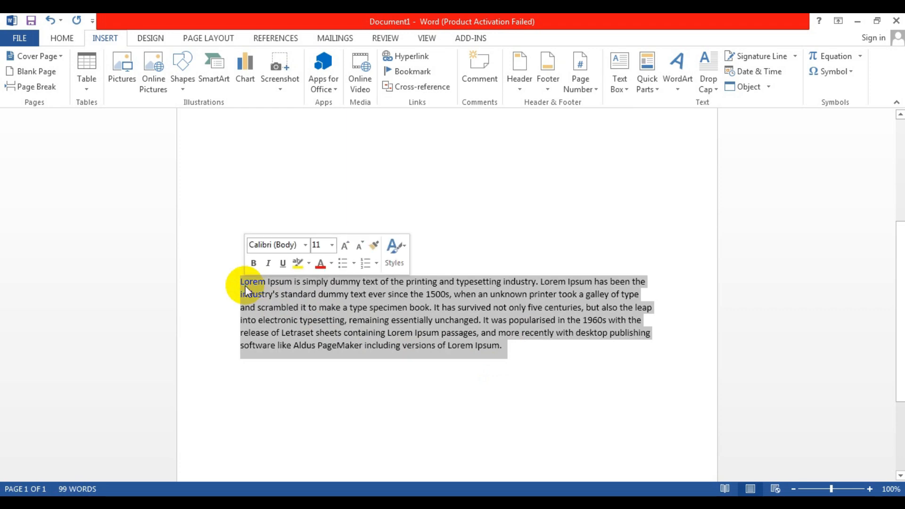
{"action": "key", "text": "ctrl+shift+period"}
{"action": "key", "text": "ctrl+shift+period"}
{"action": "key", "text": "ctrl+shift+period"}
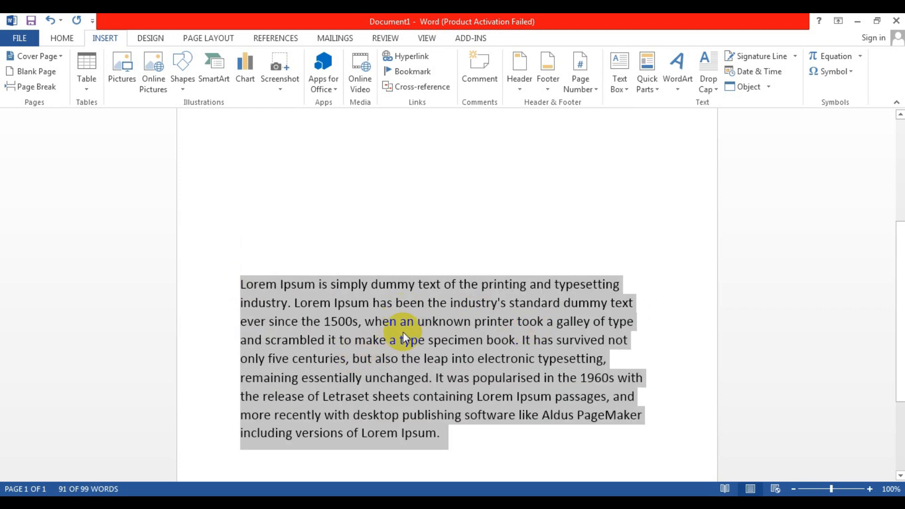
Step: Apply a Dropped drop cap to the first letter of the Lorem Ipsum paragraph
{"action": "scroll", "coordinate": [403, 332], "scroll_direction": "down", "scroll_amount": 1}
{"action": "left_click", "coordinate": [540, 384]}
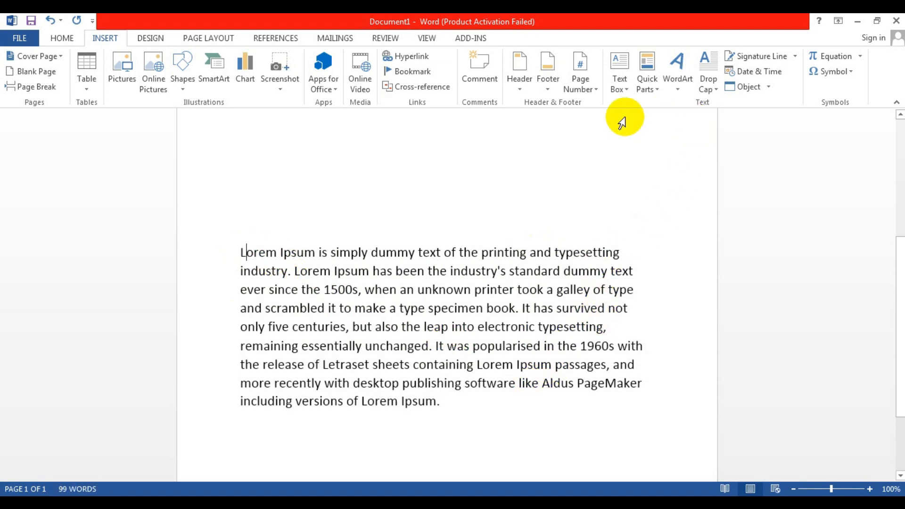
{"action": "left_click", "coordinate": [716, 87]}
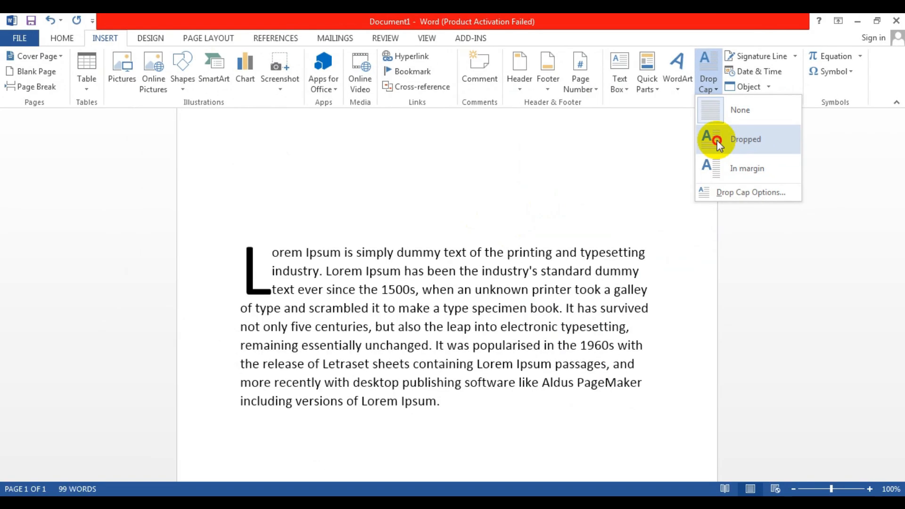
{"action": "left_click", "coordinate": [528, 253]}
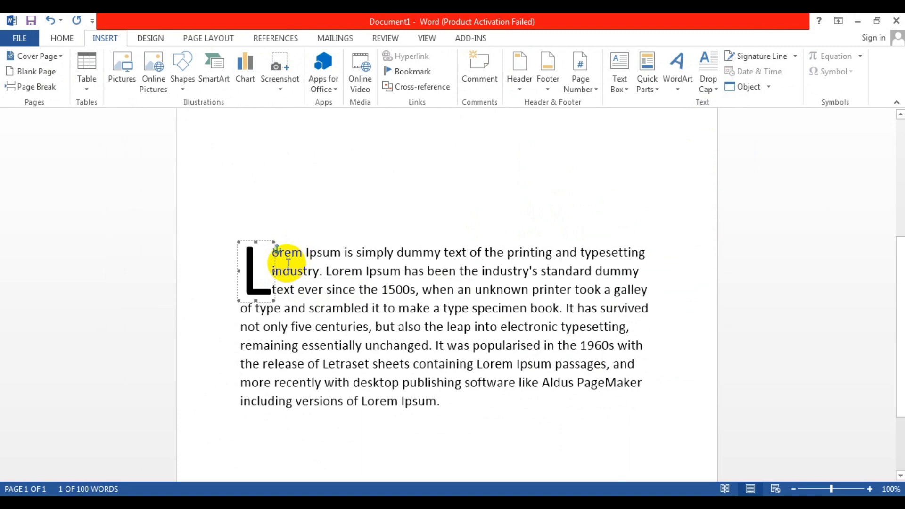
{"action": "left_click", "coordinate": [284, 289]}
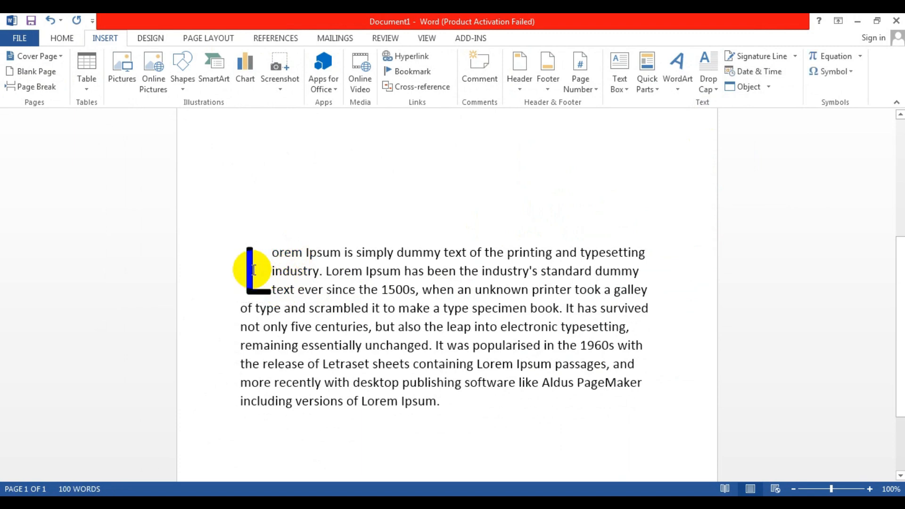
Step: Shrink the dropped letter L by resizing its frame from the lower corner
{"action": "left_click_drag", "start_coordinate": [253, 267], "coordinate": [262, 304]}
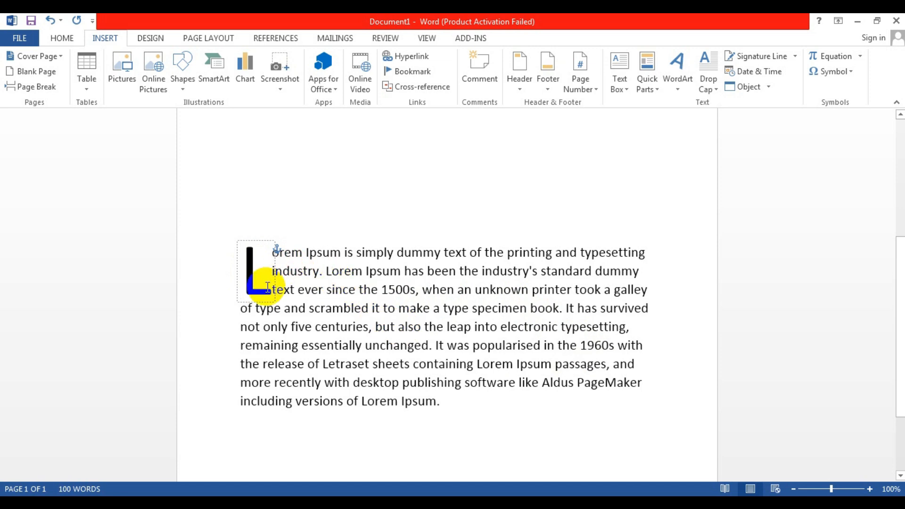
{"action": "left_click", "coordinate": [273, 300]}
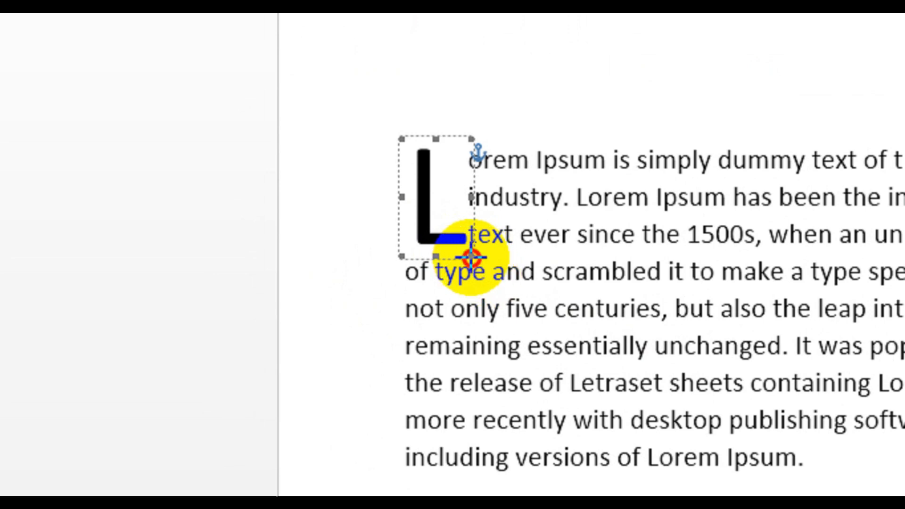
{"action": "left_click_drag", "start_coordinate": [471, 258], "coordinate": [457, 227]}
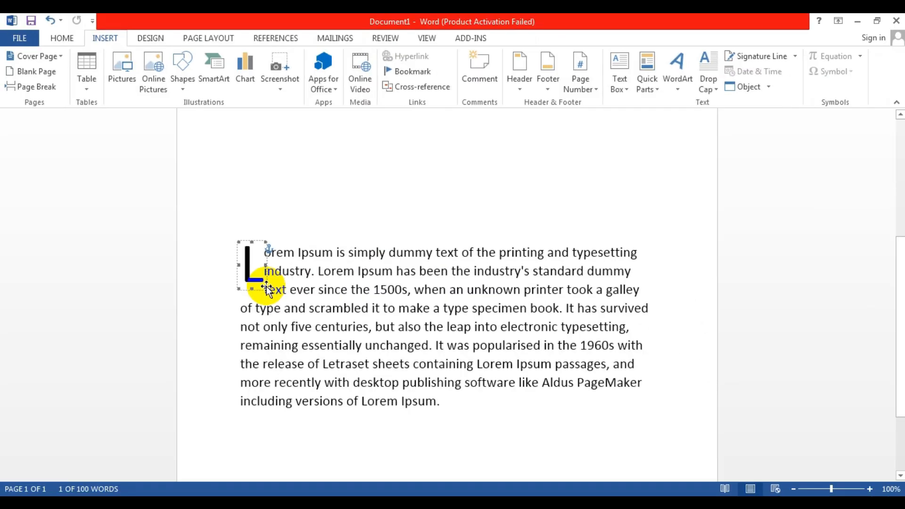
Step: Change the drop cap to the In margin style and slightly enlarge the letter's frame
{"action": "left_click", "coordinate": [711, 89]}
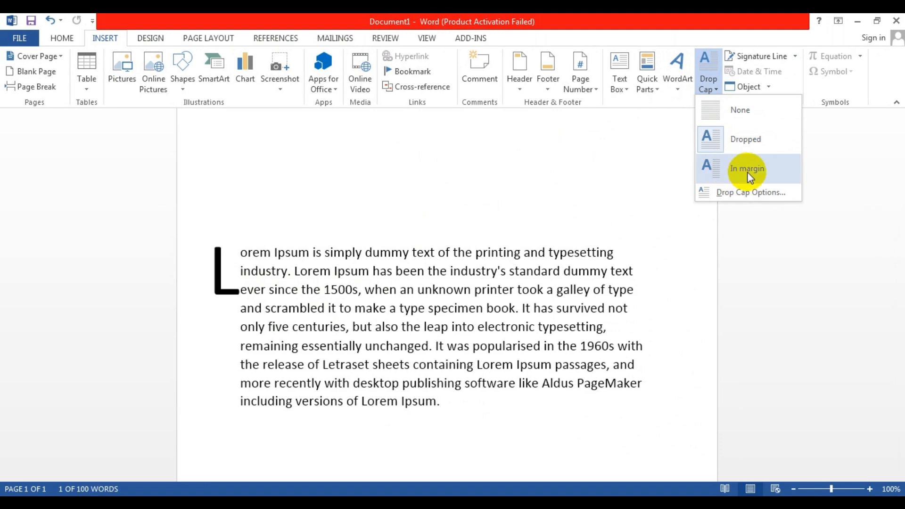
{"action": "left_click", "coordinate": [737, 169]}
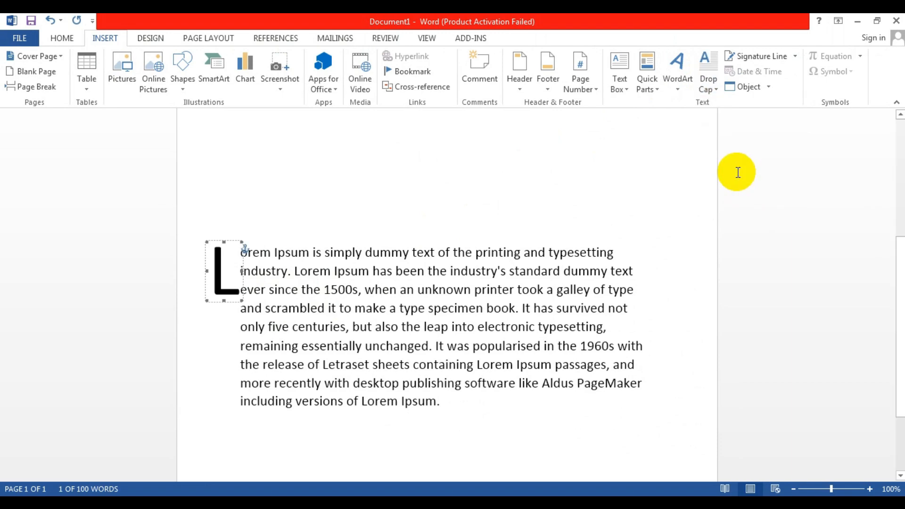
{"action": "scroll", "coordinate": [245, 302], "scroll_direction": "up", "scroll_amount": 3}
{"action": "scroll", "coordinate": [245, 302], "scroll_direction": "down", "scroll_amount": 4}
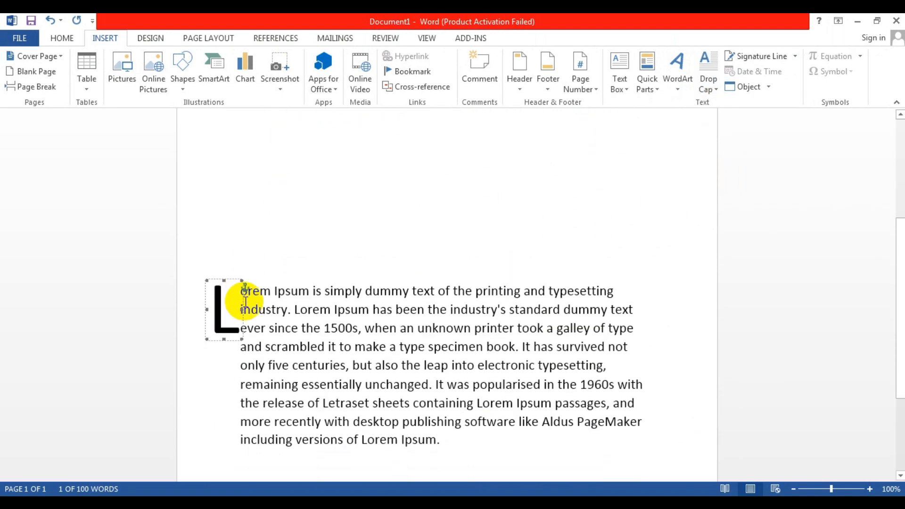
{"action": "scroll", "coordinate": [245, 302], "scroll_direction": "up", "scroll_amount": 4}
{"action": "scroll", "coordinate": [245, 302], "scroll_direction": "up", "scroll_amount": 2}
{"action": "scroll", "coordinate": [243, 300], "scroll_direction": "down", "scroll_amount": 5}
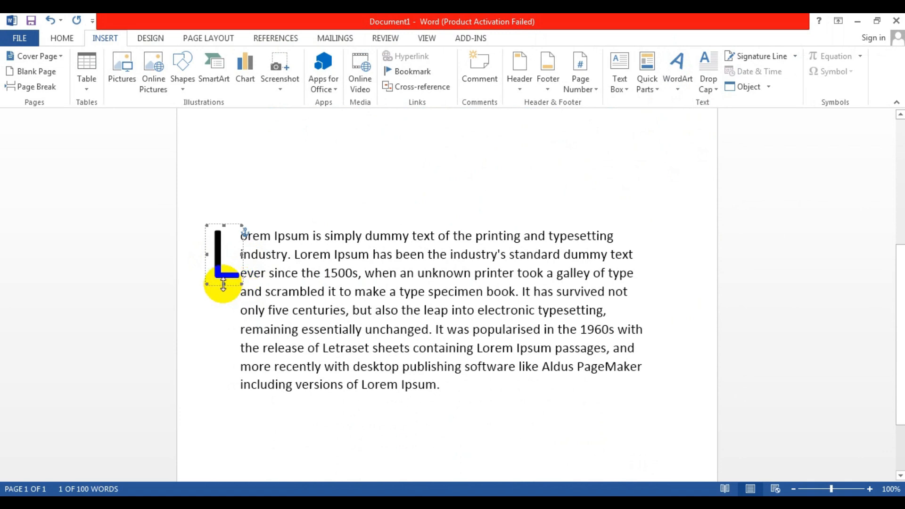
{"action": "mouse_move", "coordinate": [207, 285]}
{"action": "left_mouse_down"}
{"action": "mouse_move", "coordinate": [201, 296]}
{"action": "mouse_move", "coordinate": [208, 284]}
{"action": "left_mouse_up"}
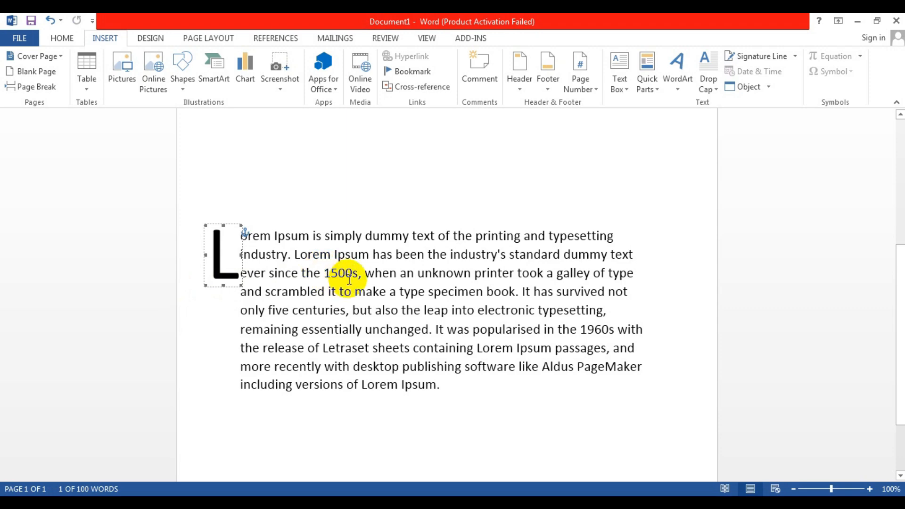
Step: Switch the drop cap L back to the Dropped style and deselect its frame
{"action": "left_click", "coordinate": [712, 86]}
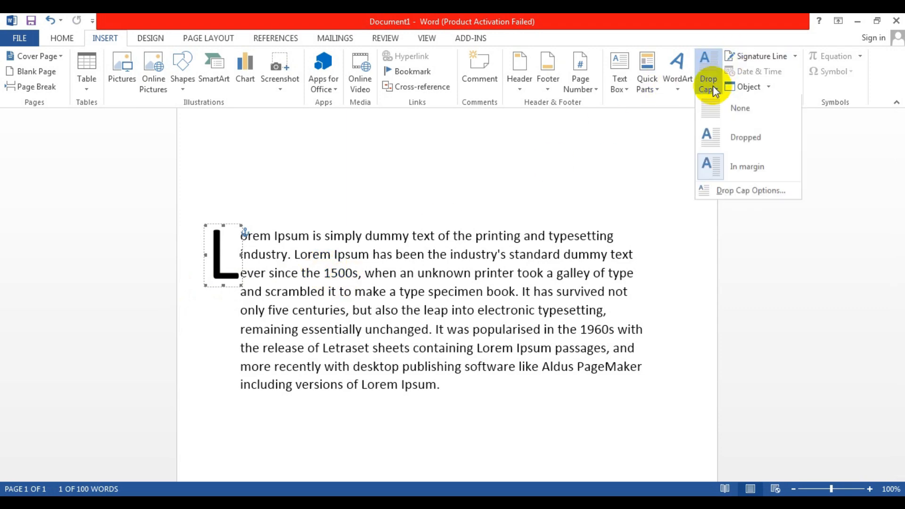
{"action": "left_click", "coordinate": [740, 142]}
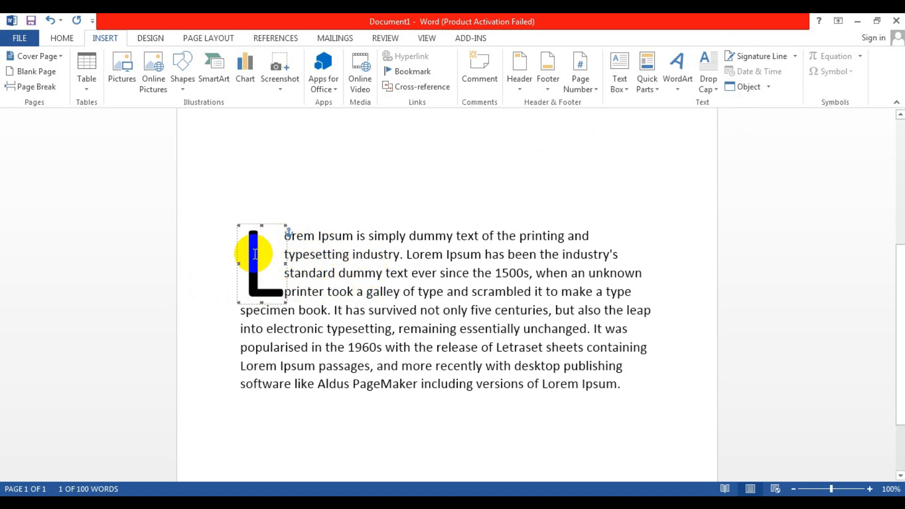
{"action": "left_click", "coordinate": [377, 346]}
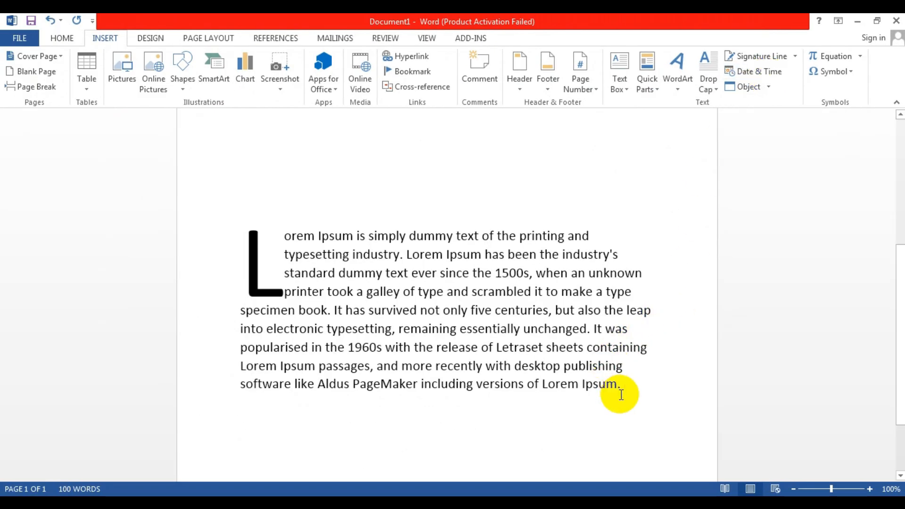
Step: Insert the current date after "five centuries," in the weekday format "Sunday, February 16, 2025"
{"action": "left_click", "coordinate": [749, 75]}
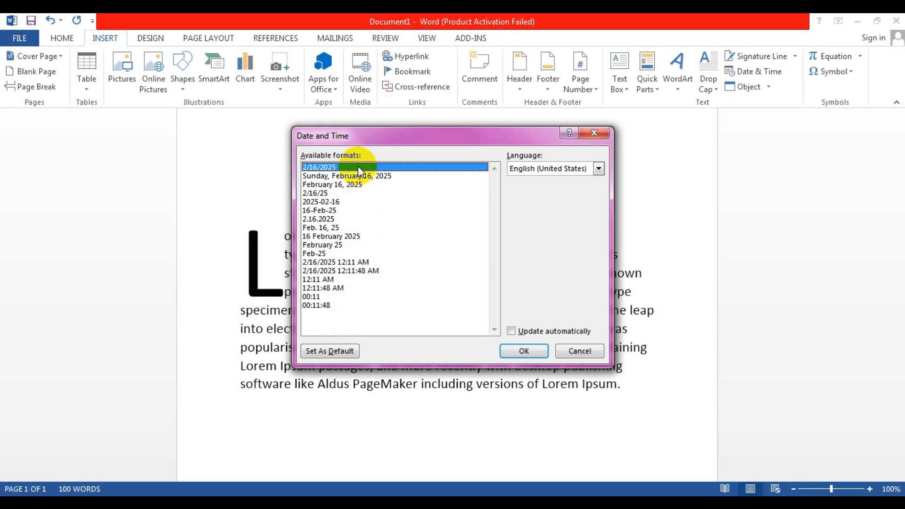
{"action": "left_click", "coordinate": [324, 177]}
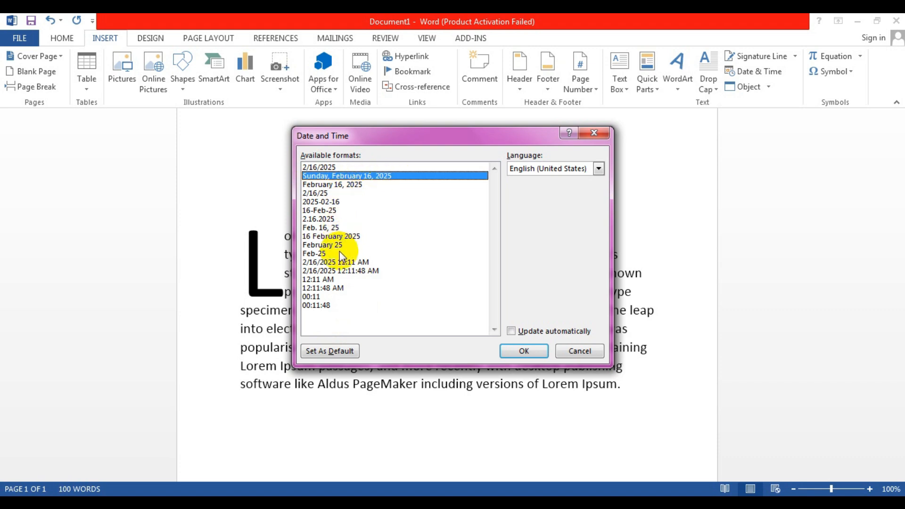
{"action": "left_click", "coordinate": [341, 184]}
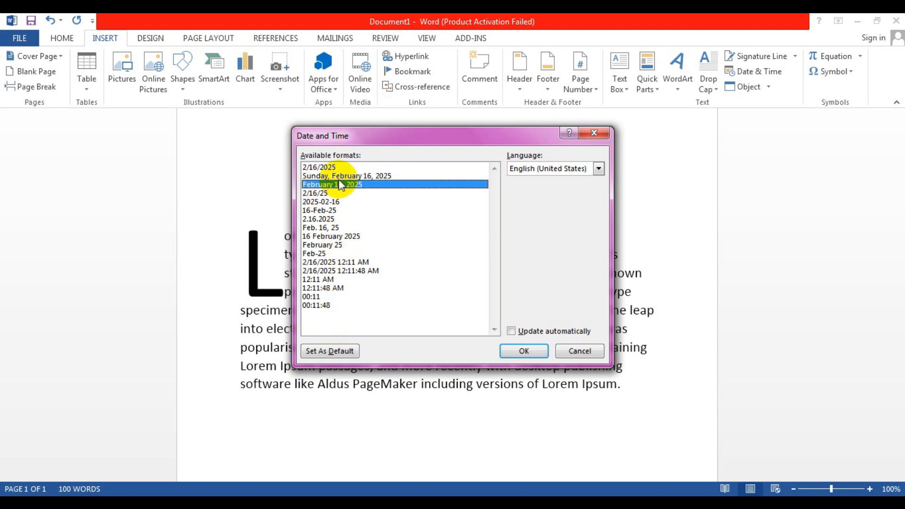
{"action": "left_click", "coordinate": [341, 176]}
{"action": "left_click", "coordinate": [523, 350]}
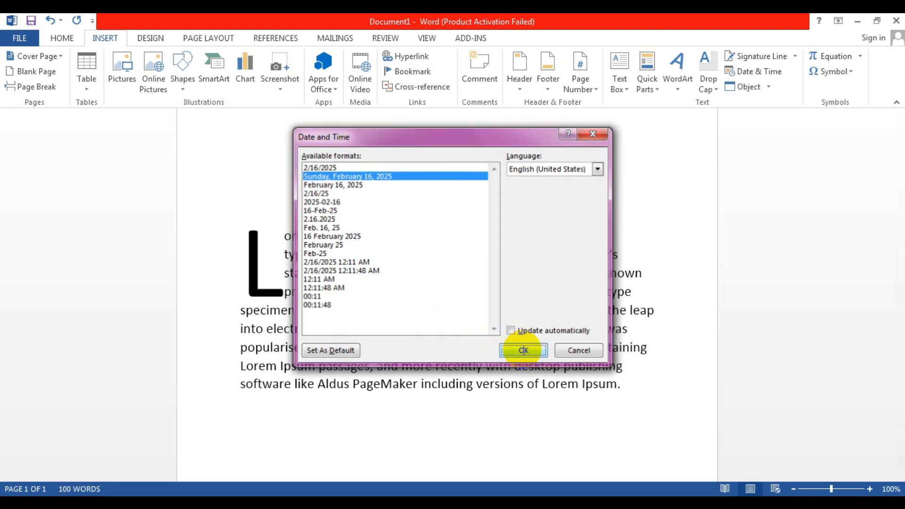
Step: Edit the inserted date in the paragraph by hand so it reads February 19, 2022
{"action": "left_click", "coordinate": [343, 332]}
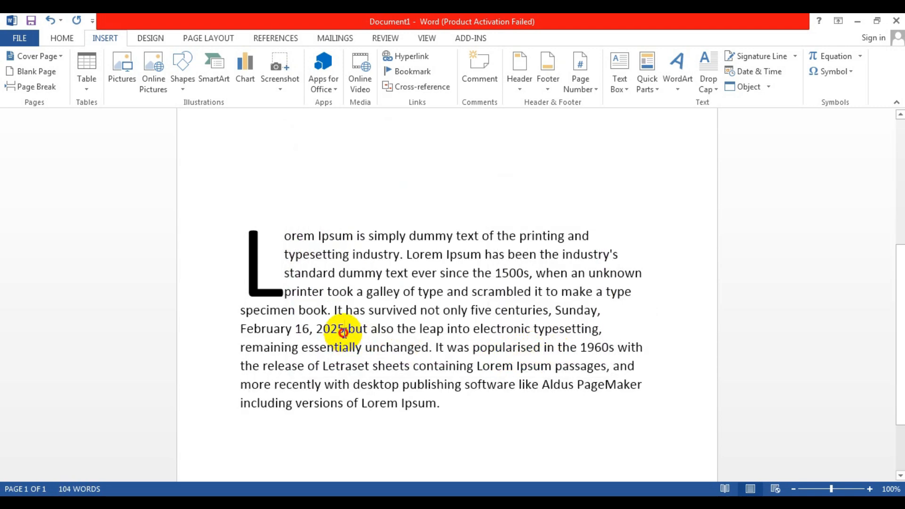
{"action": "left_click_drag", "start_coordinate": [344, 333], "coordinate": [543, 314]}
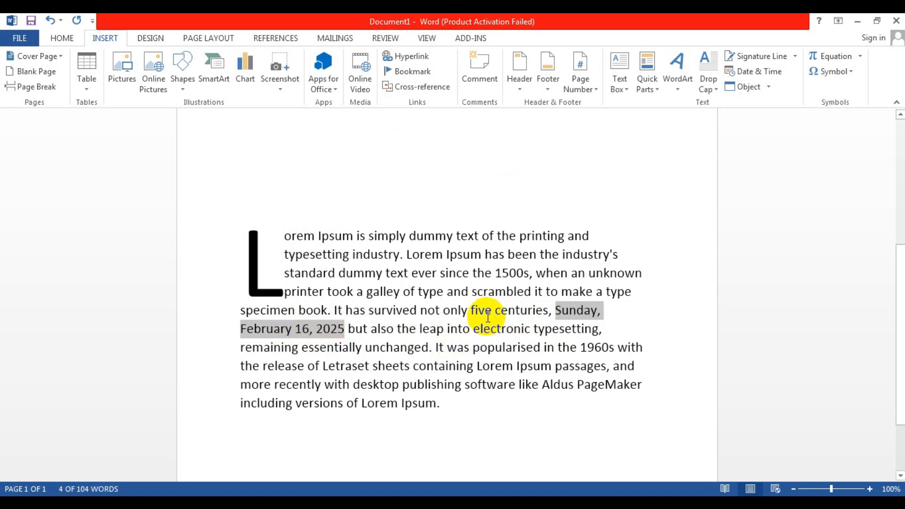
{"action": "left_click", "coordinate": [292, 330]}
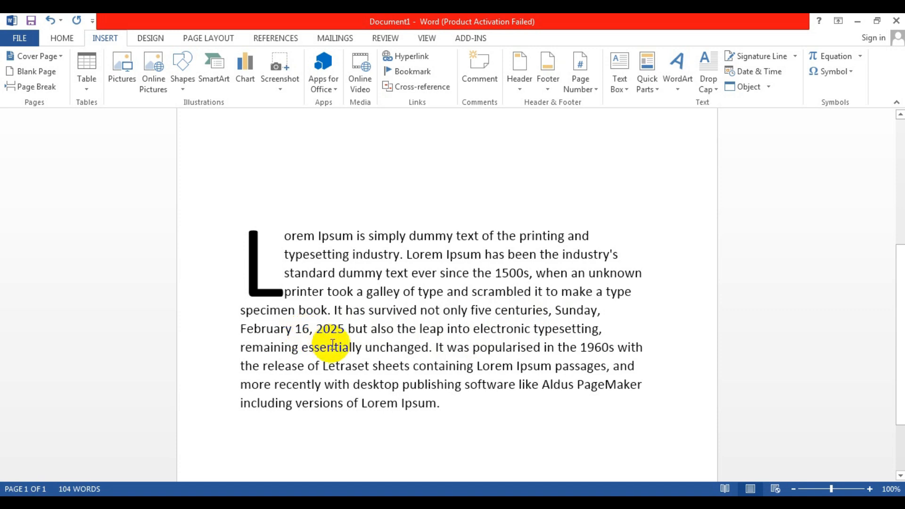
{"action": "key", "text": "Delete"}
{"action": "type", "text": "9"}
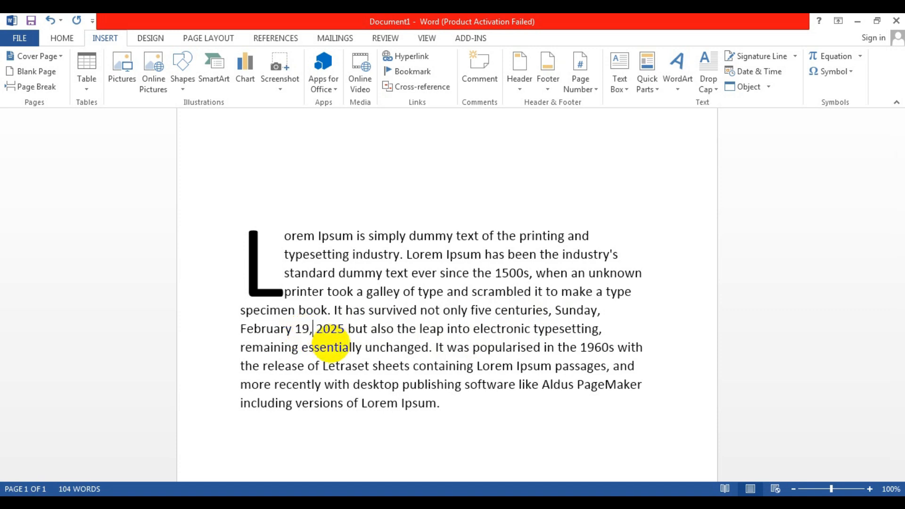
{"action": "key", "text": "BackSpace"}
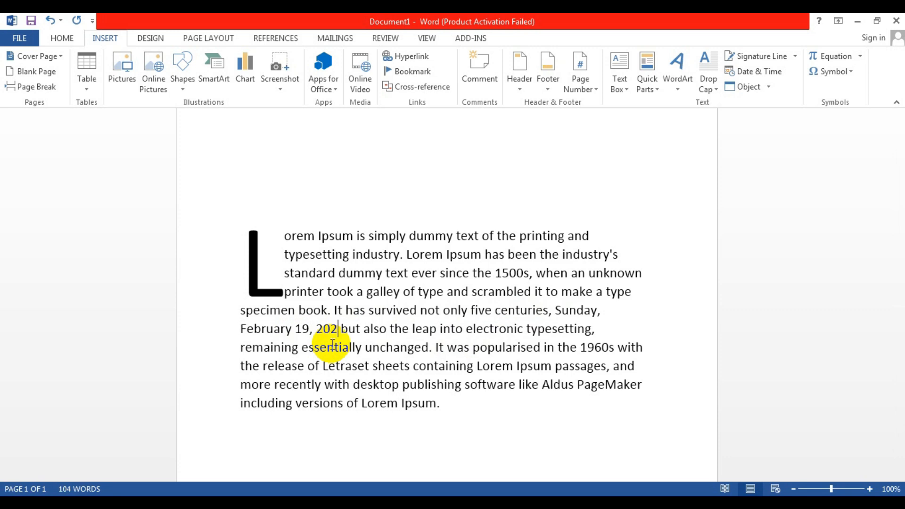
{"action": "type", "text": "2"}
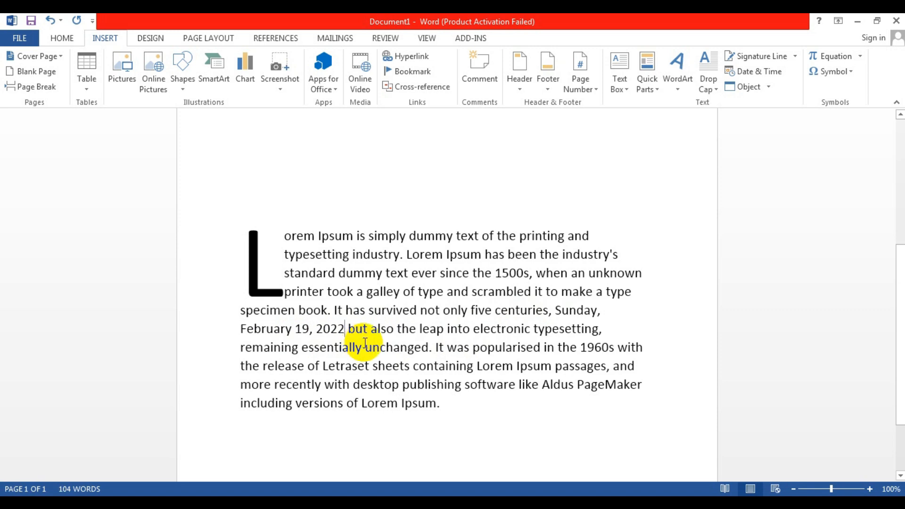
Step: Add blank lines after the end of the Lorem Ipsum paragraph until the insertion point is on page 2
{"action": "left_click", "coordinate": [456, 409]}
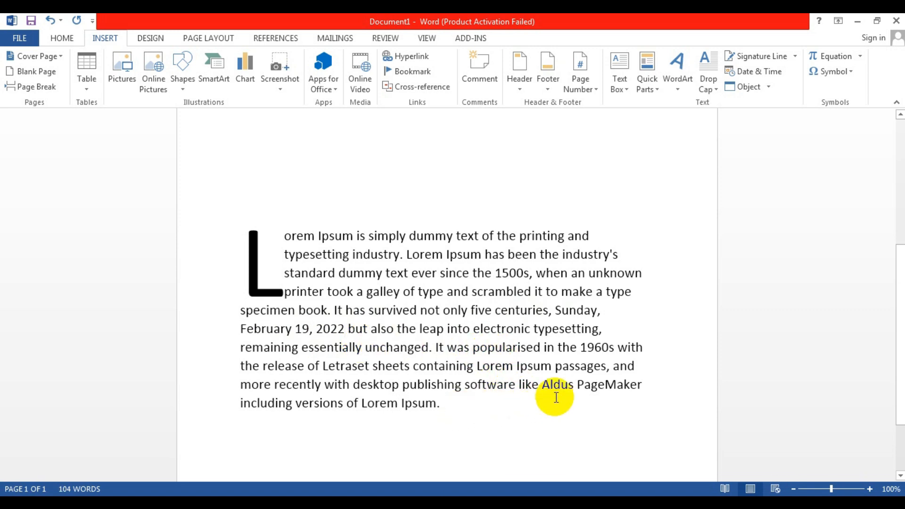
{"action": "key", "text": "Return"}
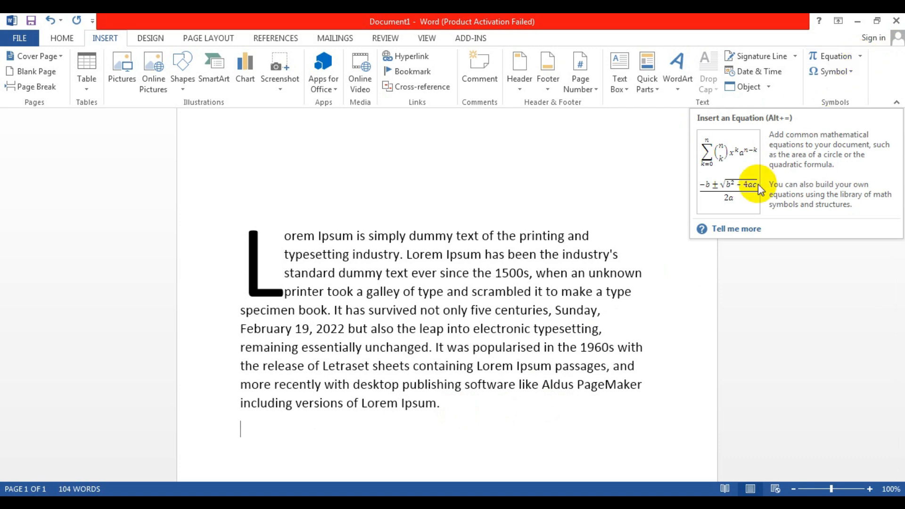
{"action": "scroll", "coordinate": [366, 365], "scroll_direction": "down", "scroll_amount": 2}
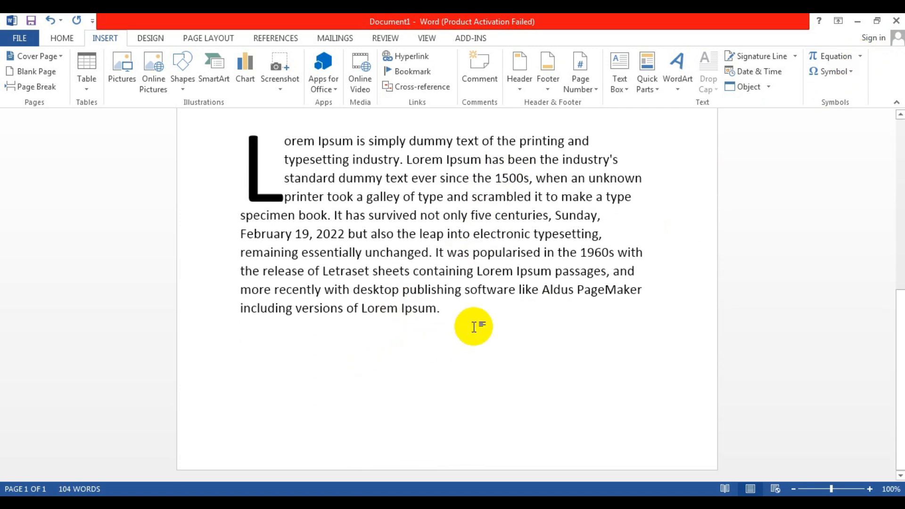
{"action": "key", "text": "Return"}
{"action": "key", "text": "Return"}
{"action": "key", "text": "Return"}
{"action": "key", "text": "Return"}
{"action": "scroll", "coordinate": [592, 283], "scroll_direction": "down", "scroll_amount": 8}
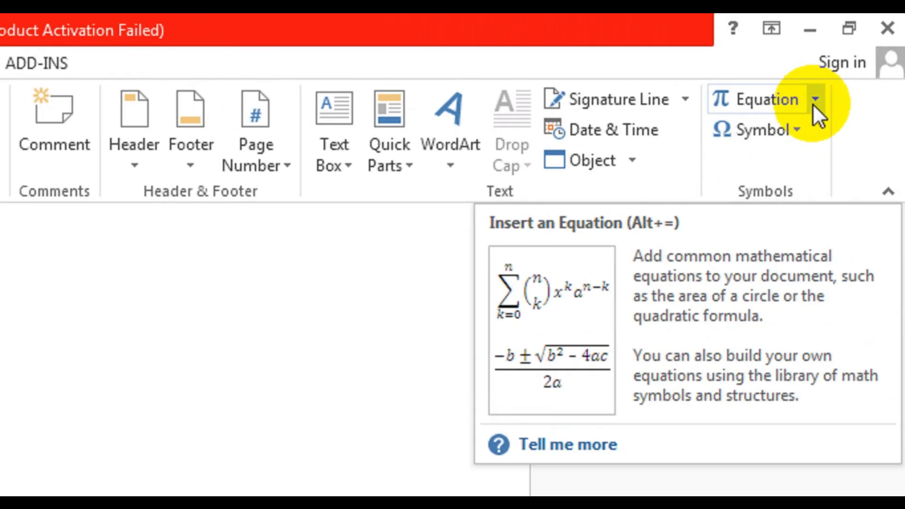
Step: Insert a new, empty equation at the insertion point on page 2
{"action": "left_click", "coordinate": [860, 57]}
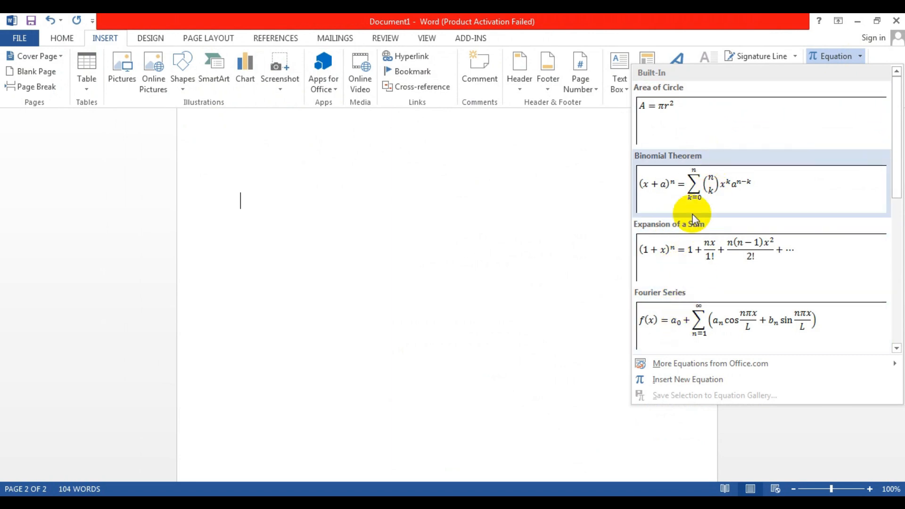
{"action": "left_click", "coordinate": [697, 383]}
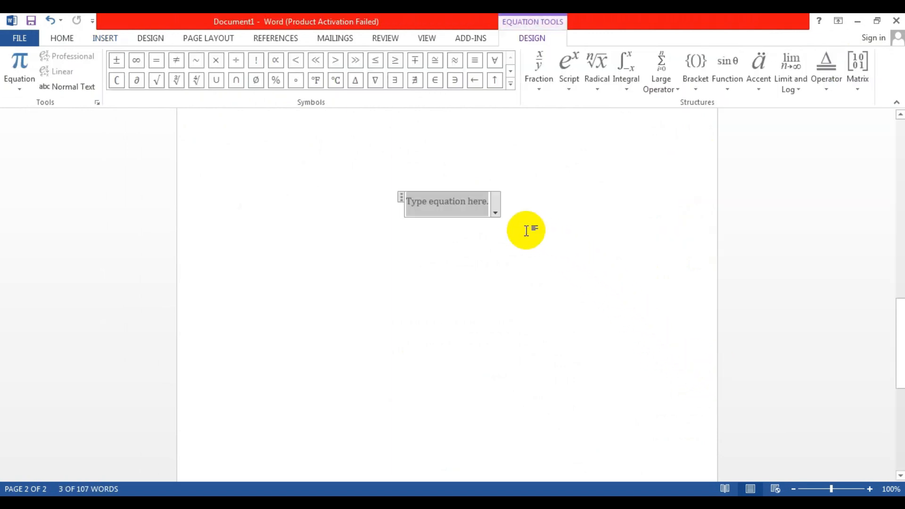
{"action": "scroll", "coordinate": [523, 229], "scroll_direction": "up", "scroll_amount": 2}
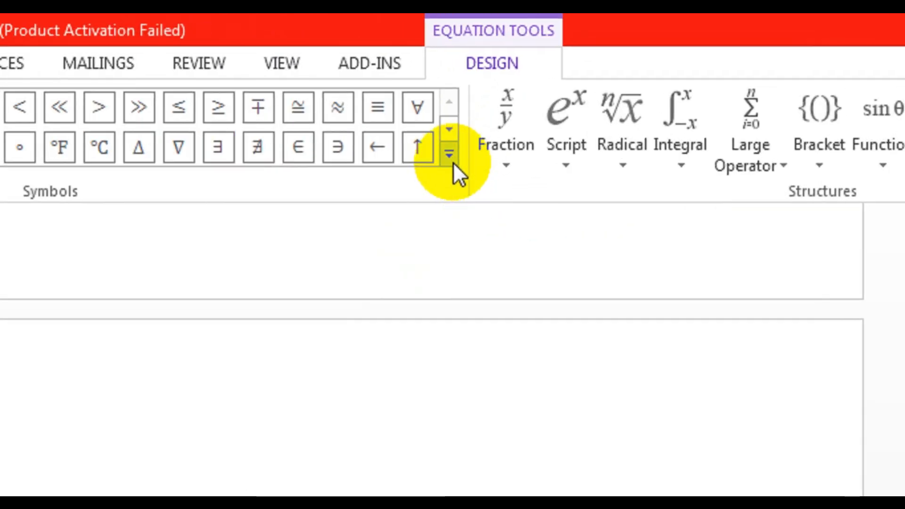
Step: Browse the equation symbol sets from Greek Letters, Letter-Like Symbols, Operators, Arrows and Negated Relations through Scripts, returning to Basic Math
{"action": "left_click", "coordinate": [502, 94]}
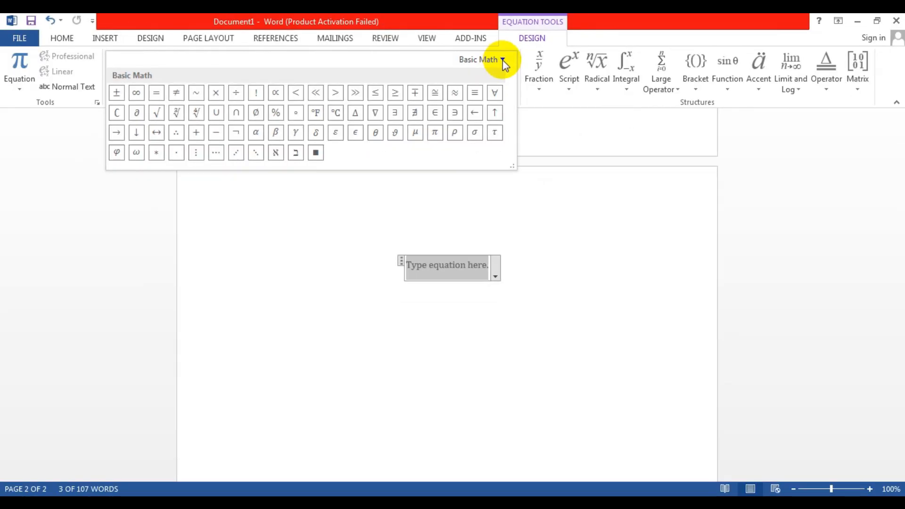
{"action": "left_click", "coordinate": [503, 59]}
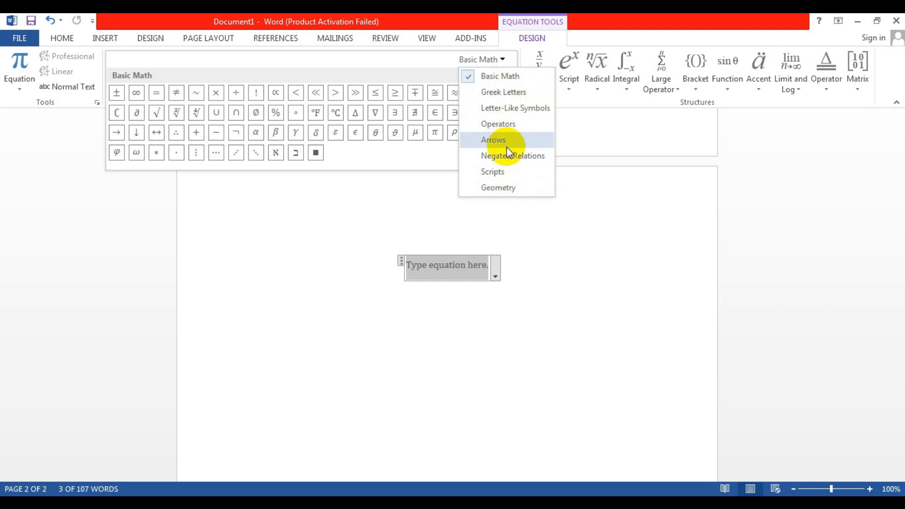
{"action": "left_click", "coordinate": [496, 94]}
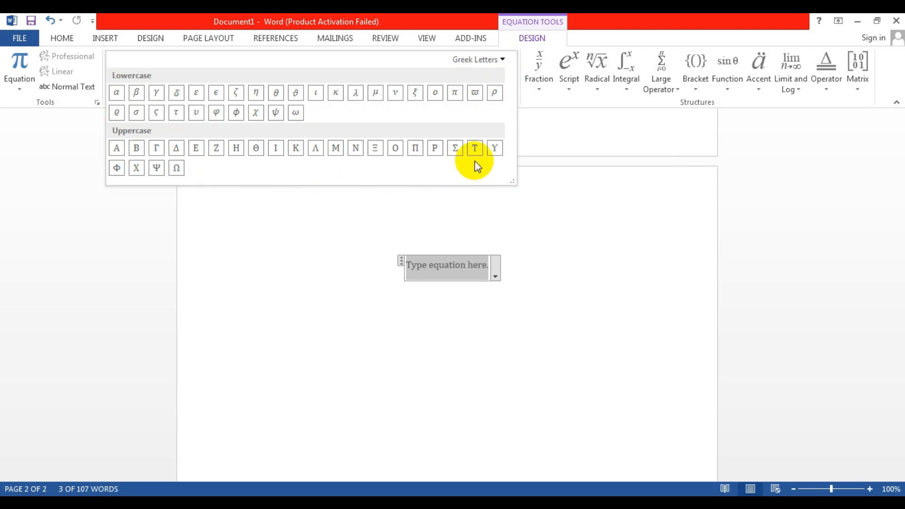
{"action": "left_click", "coordinate": [506, 60]}
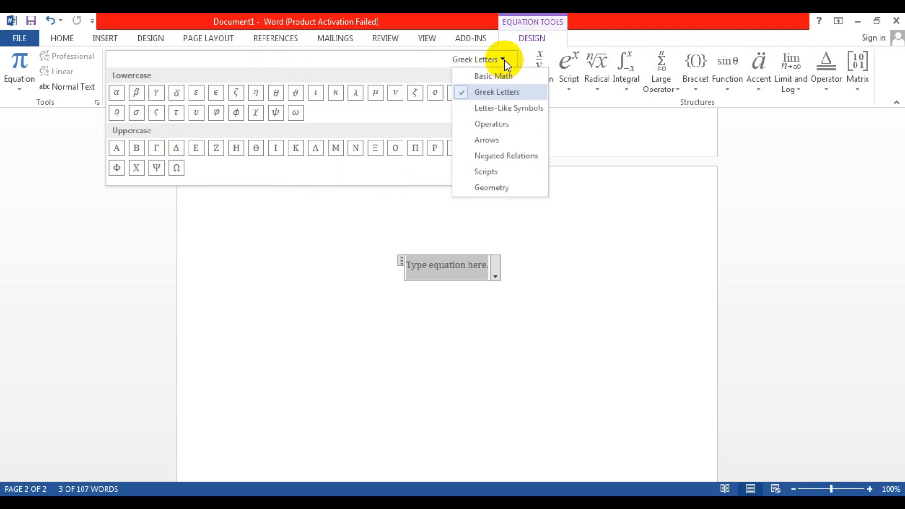
{"action": "left_click", "coordinate": [509, 109]}
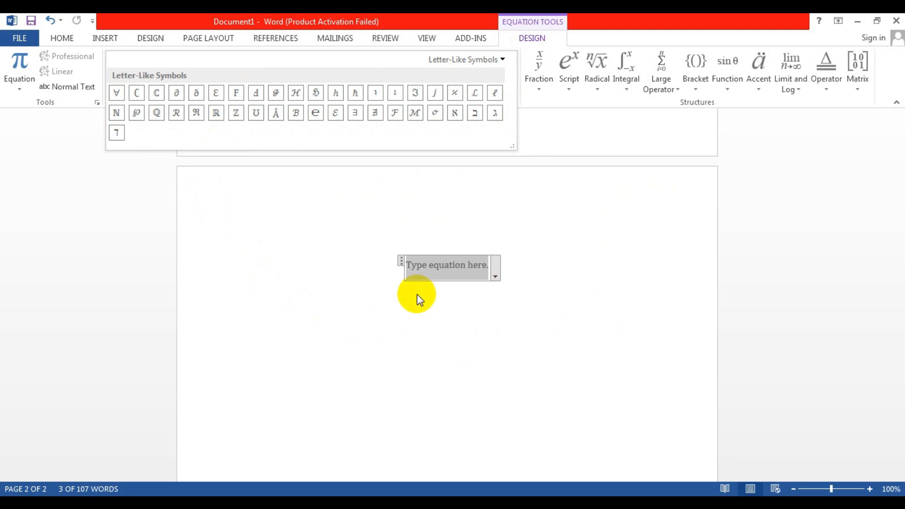
{"action": "left_click", "coordinate": [502, 63]}
{"action": "left_click", "coordinate": [484, 124]}
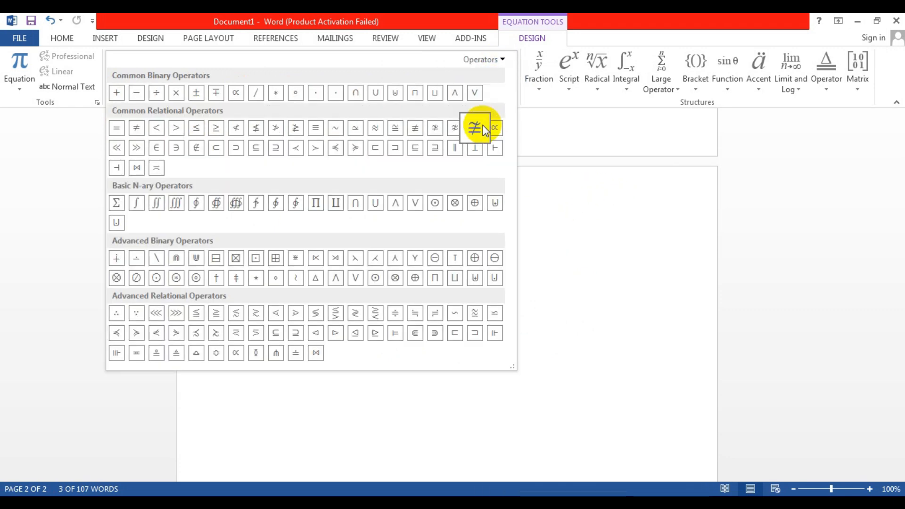
{"action": "left_click", "coordinate": [504, 59]}
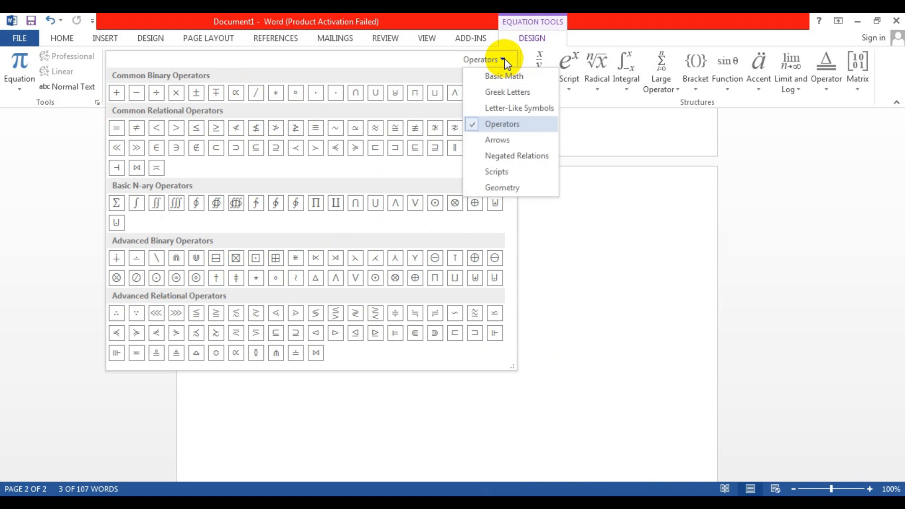
{"action": "left_click", "coordinate": [501, 140]}
{"action": "left_click", "coordinate": [500, 60]}
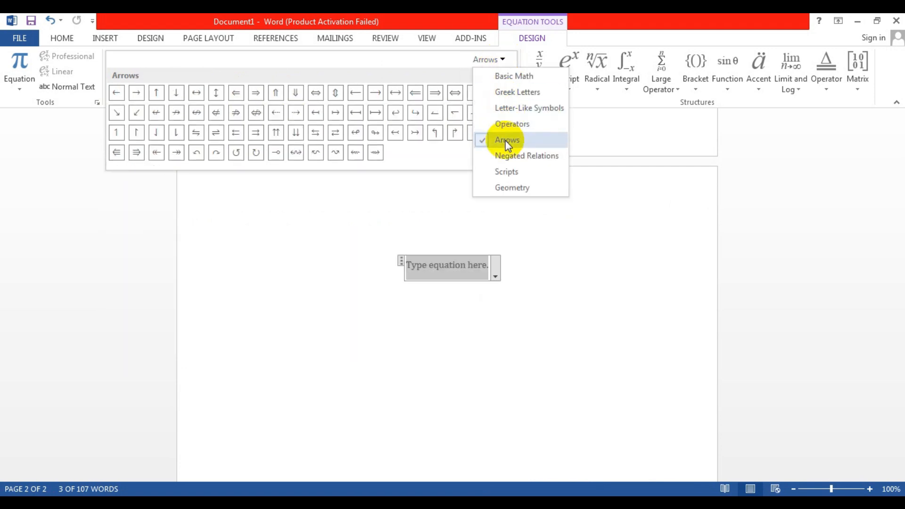
{"action": "left_click", "coordinate": [503, 155]}
{"action": "left_click", "coordinate": [502, 59]}
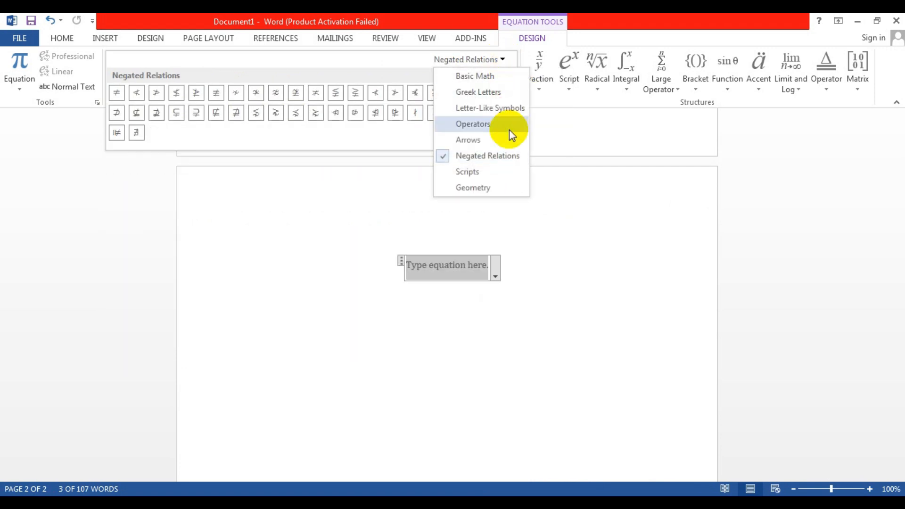
{"action": "left_click", "coordinate": [495, 172]}
{"action": "left_click", "coordinate": [499, 60]}
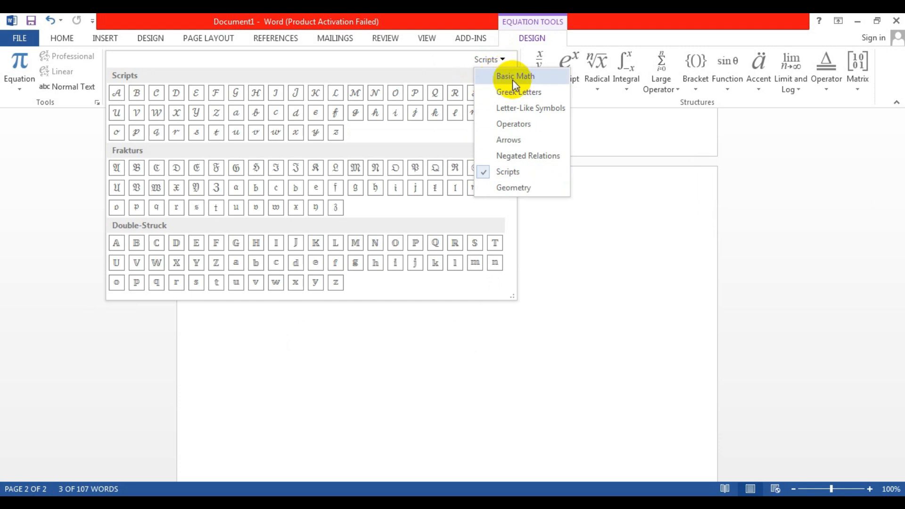
{"action": "left_click", "coordinate": [513, 80]}
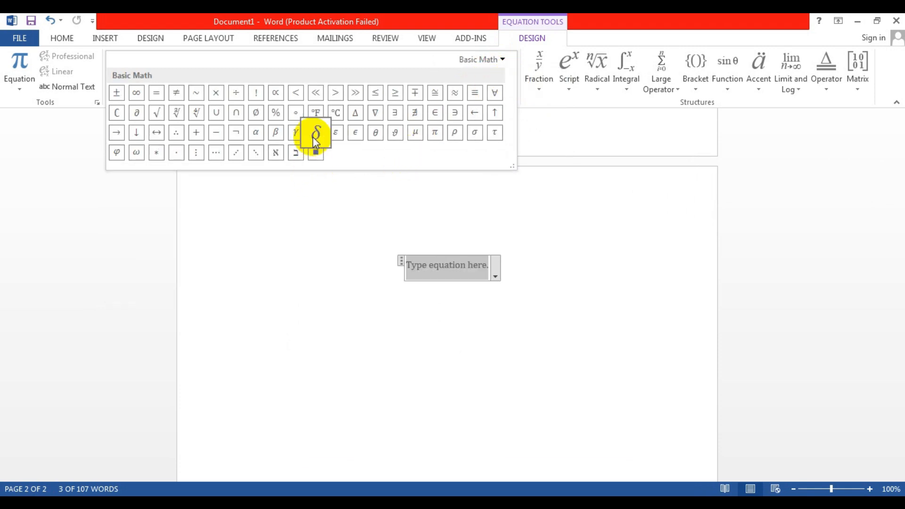
{"action": "left_click", "coordinate": [610, 17]}
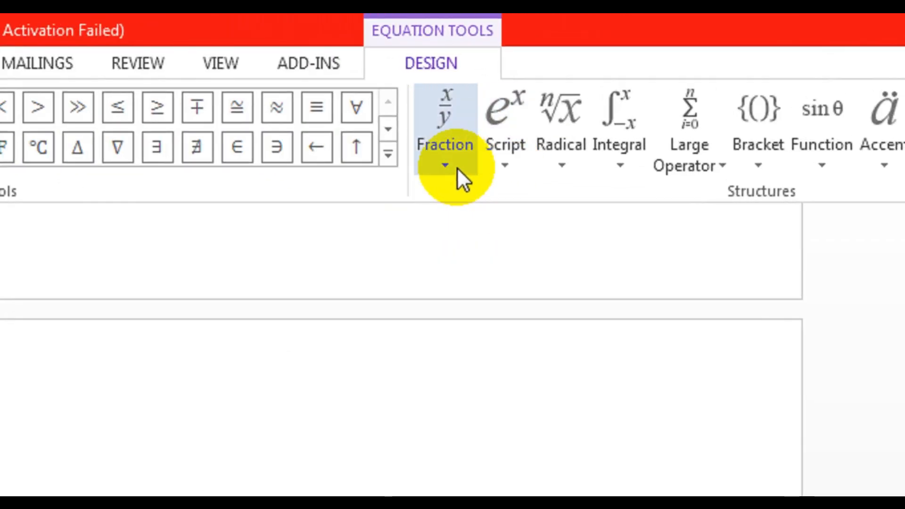
Step: Browse the equation structure galleries from Fraction and Script through Operator and Matrix, plus the built-in equations, without inserting any
{"action": "left_click", "coordinate": [457, 167]}
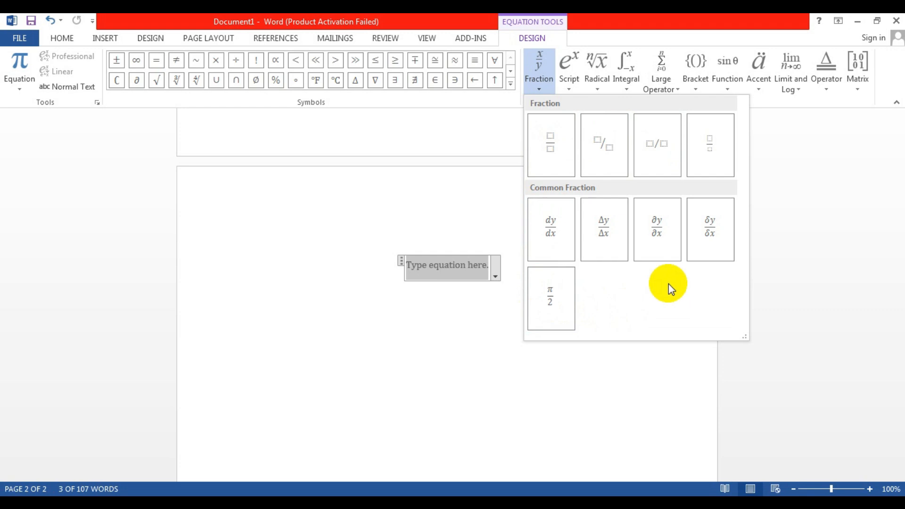
{"action": "left_click", "coordinate": [573, 89]}
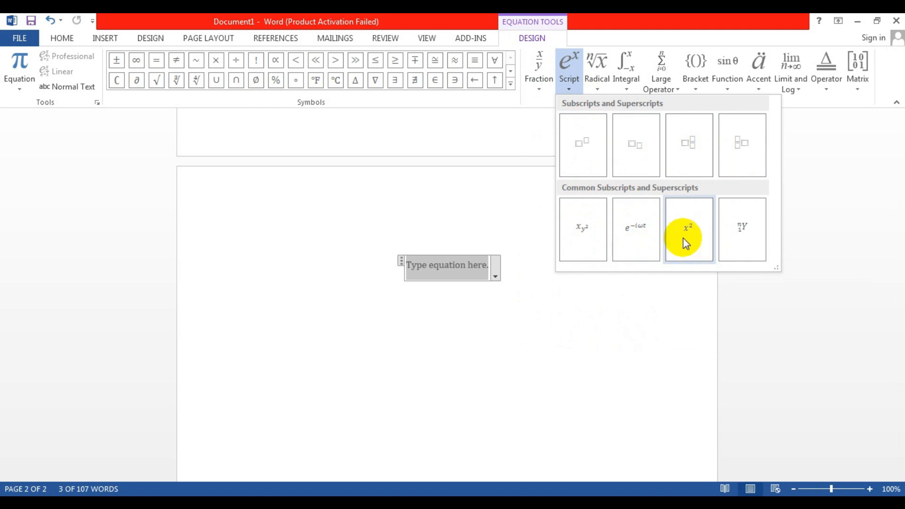
{"action": "left_click", "coordinate": [601, 90]}
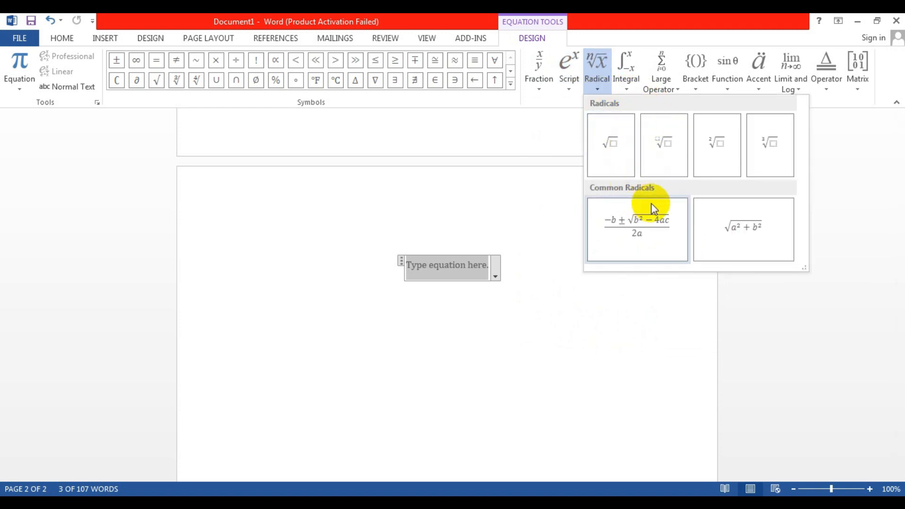
{"action": "left_click", "coordinate": [632, 89]}
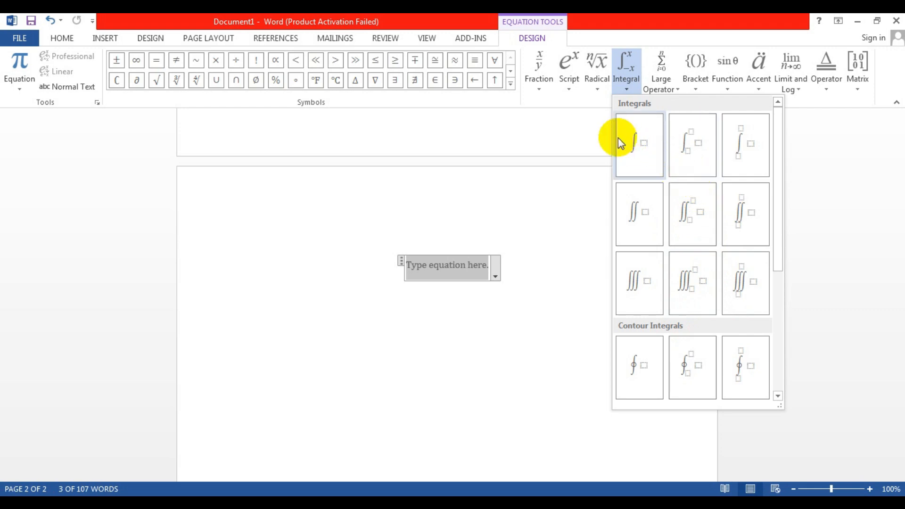
{"action": "left_click", "coordinate": [602, 133]}
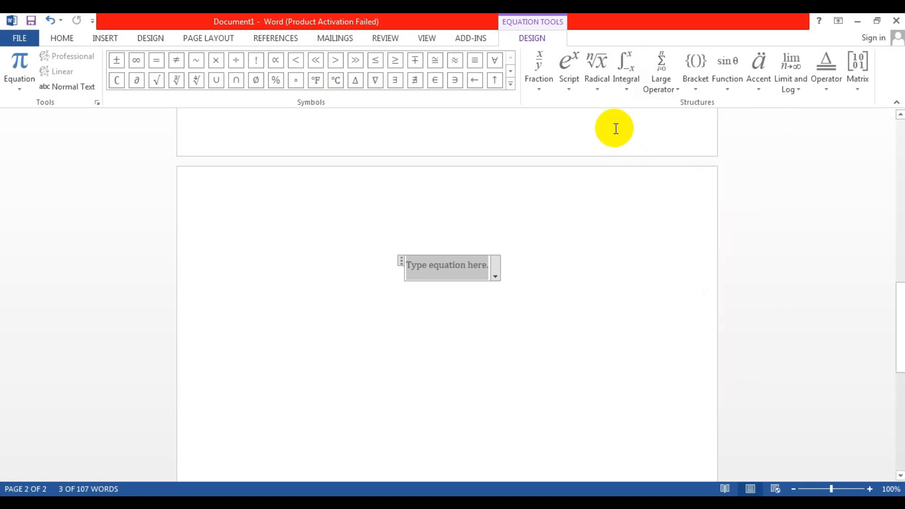
{"action": "left_click", "coordinate": [676, 90]}
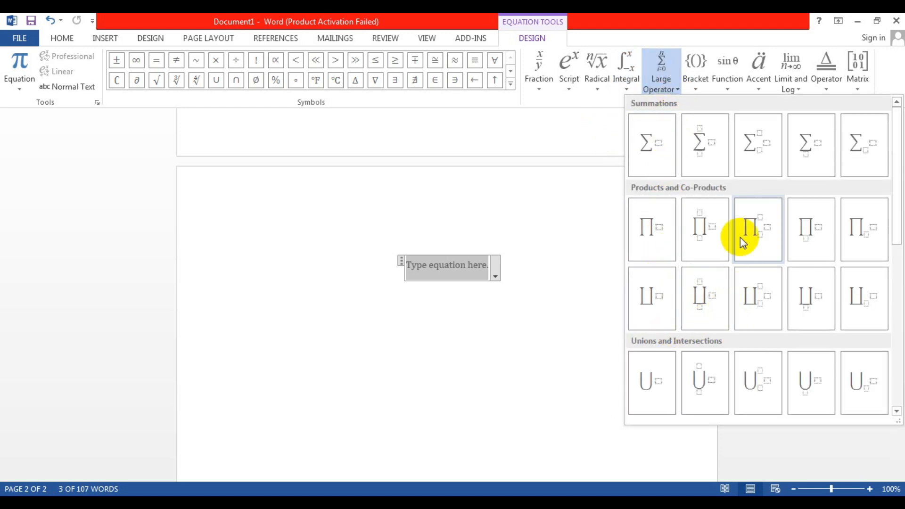
{"action": "left_click", "coordinate": [696, 85]}
{"action": "left_click", "coordinate": [696, 86]}
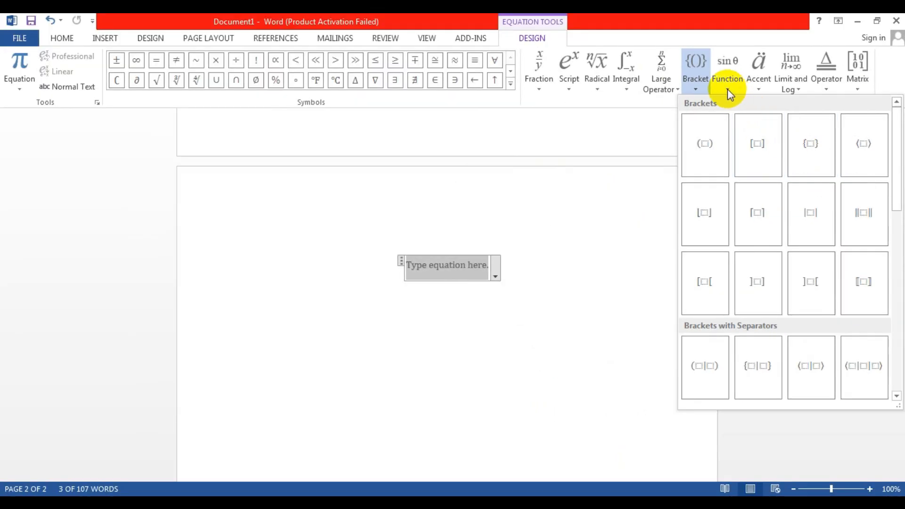
{"action": "left_click", "coordinate": [728, 90]}
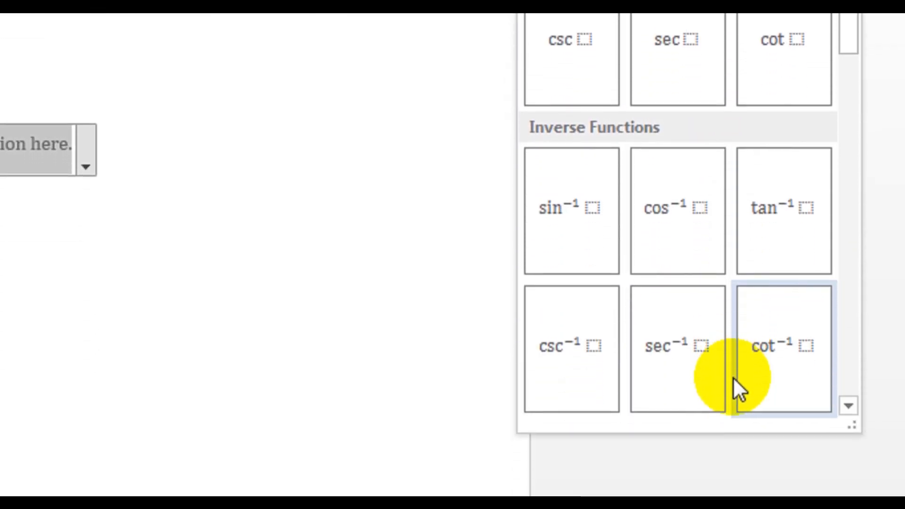
{"action": "left_click", "coordinate": [760, 91]}
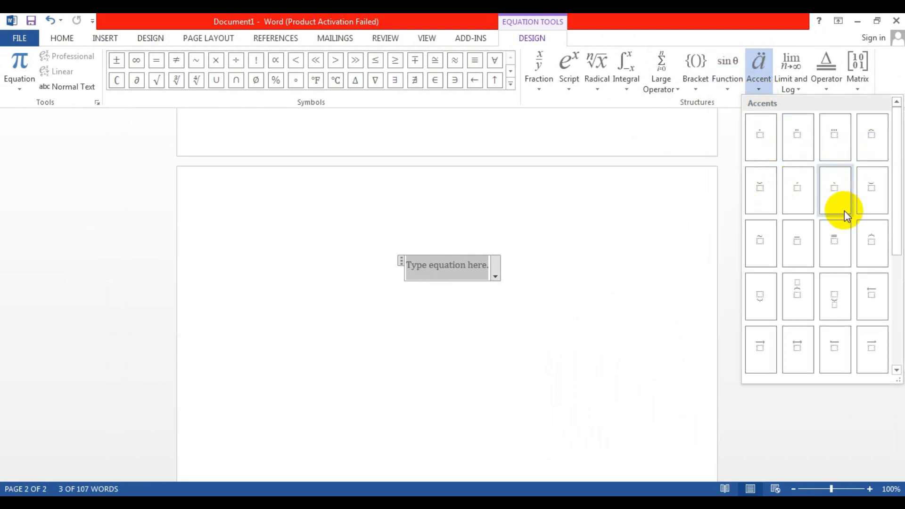
{"action": "left_click", "coordinate": [796, 87]}
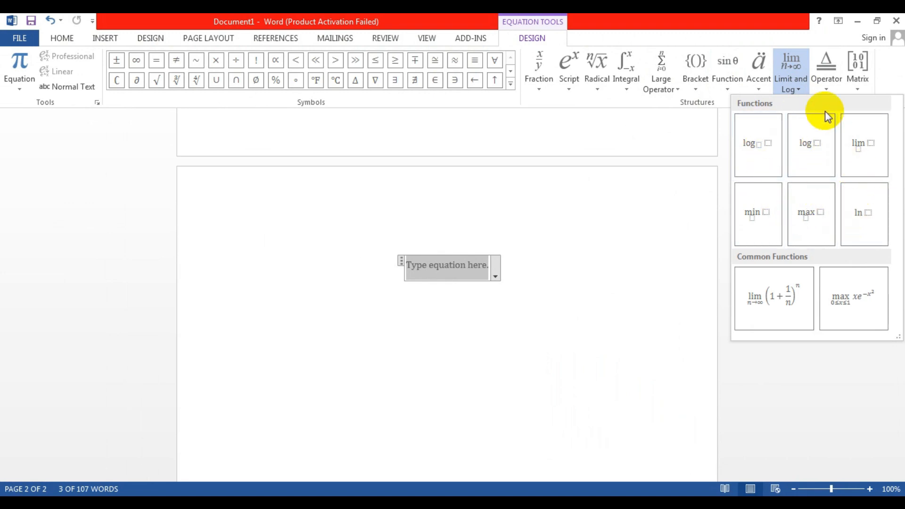
{"action": "left_click", "coordinate": [828, 91]}
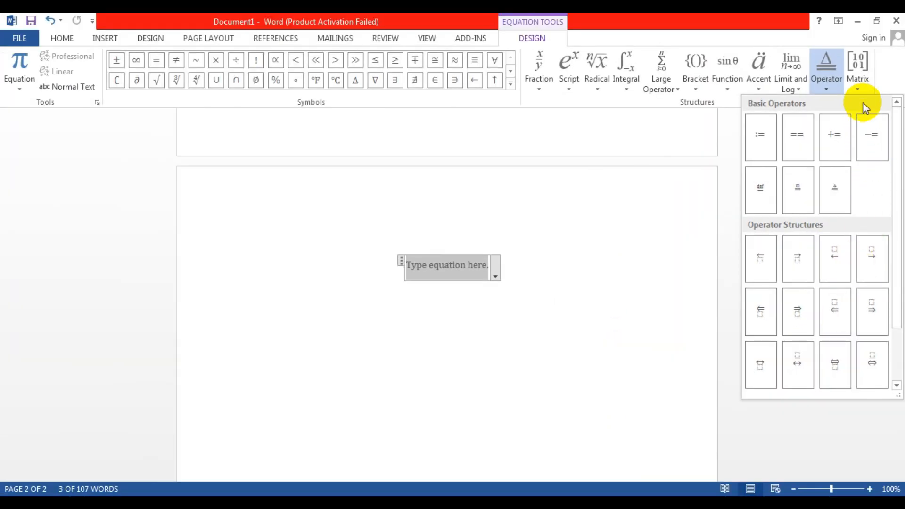
{"action": "left_click", "coordinate": [857, 89]}
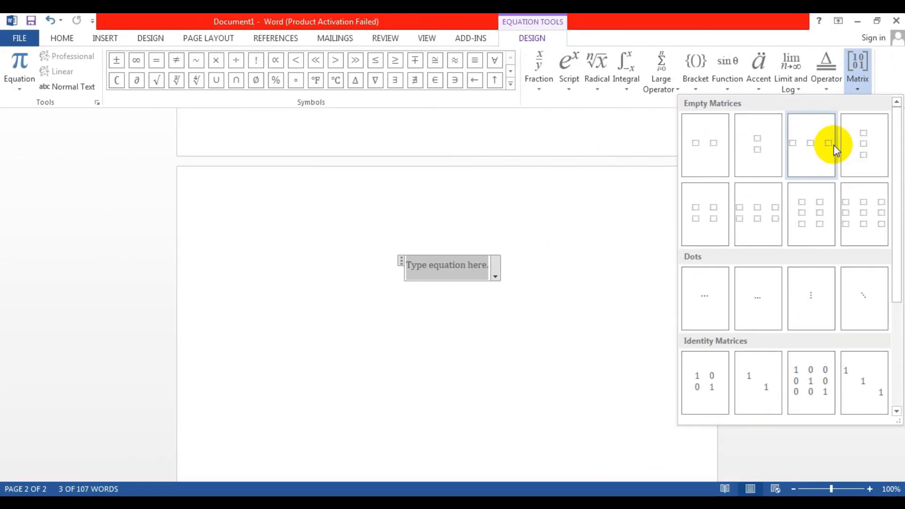
{"action": "left_click", "coordinate": [271, 89]}
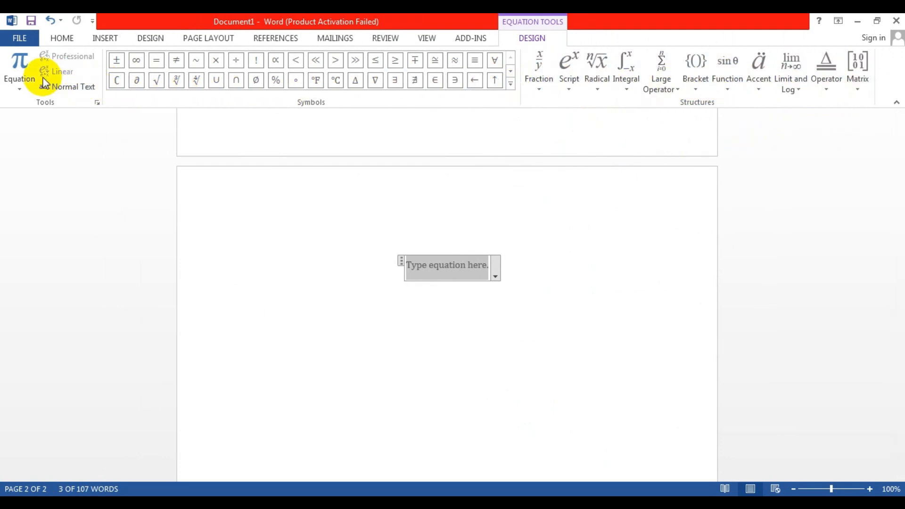
{"action": "left_click", "coordinate": [21, 91]}
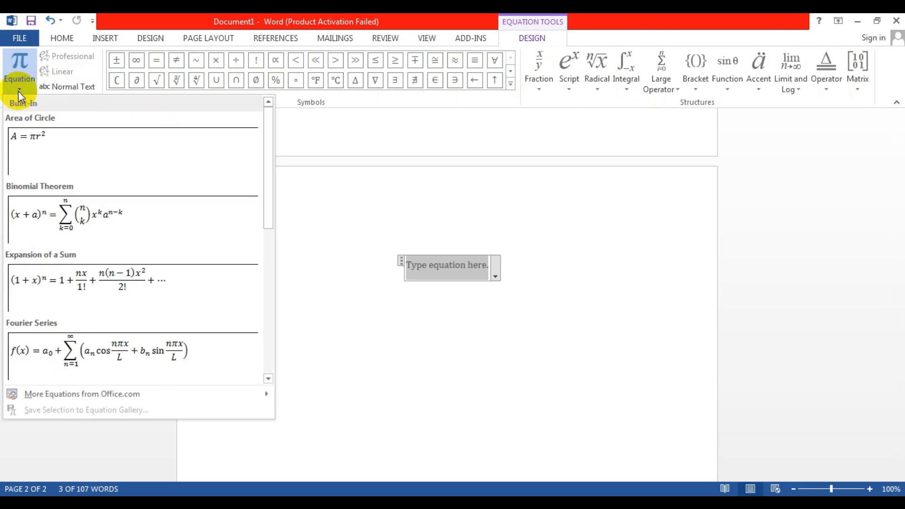
{"action": "left_click", "coordinate": [185, 15]}
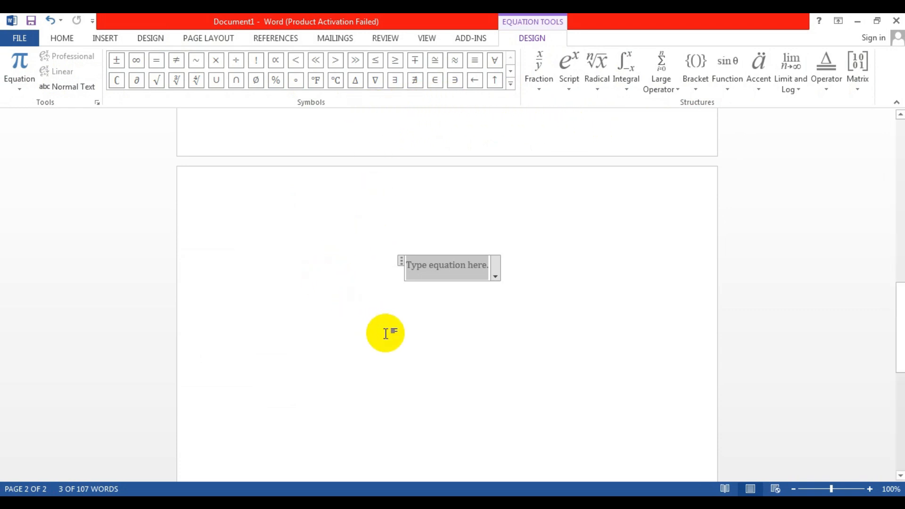
Step: Draw an empty text box about 4.28" wide and 1.69" high below the equation placeholder on page 2
{"action": "left_click", "coordinate": [361, 339]}
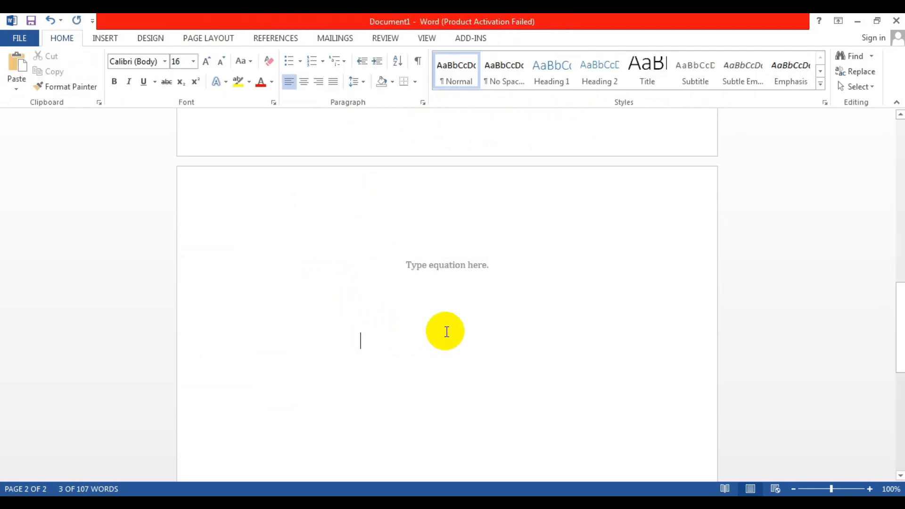
{"action": "left_click", "coordinate": [103, 40]}
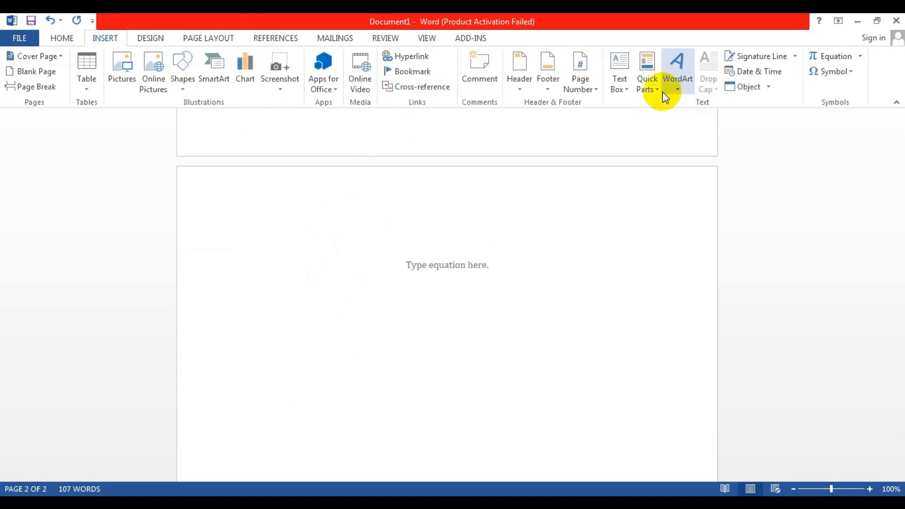
{"action": "left_click", "coordinate": [626, 91]}
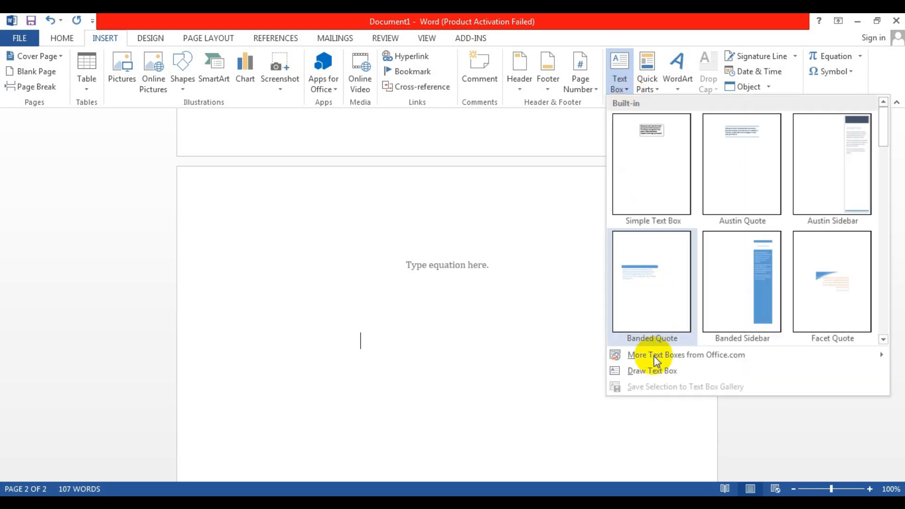
{"action": "left_click", "coordinate": [653, 370]}
{"action": "left_click_drag", "start_coordinate": [321, 309], "coordinate": [594, 416]}
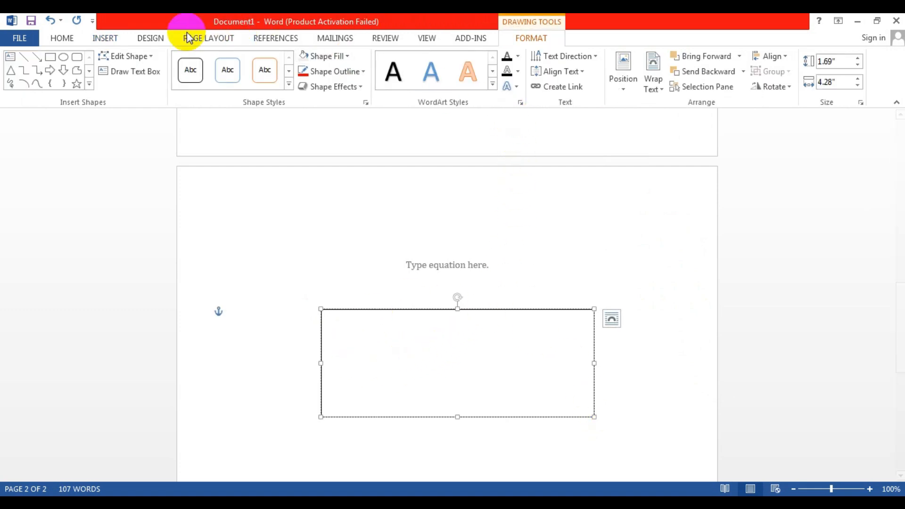
Step: Insert blue WordArt with a reflection inside the new text box, keeping its placeholder text
{"action": "left_click", "coordinate": [104, 38]}
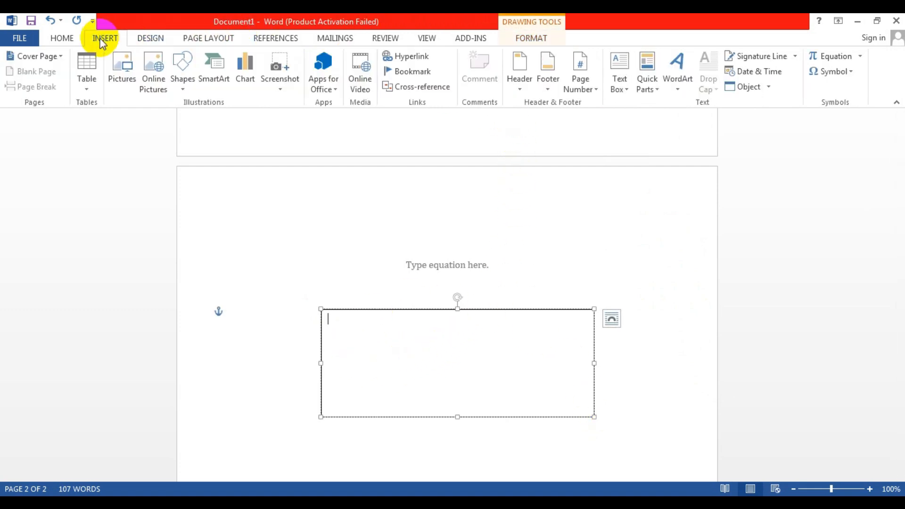
{"action": "left_click", "coordinate": [683, 93]}
{"action": "left_click", "coordinate": [717, 152]}
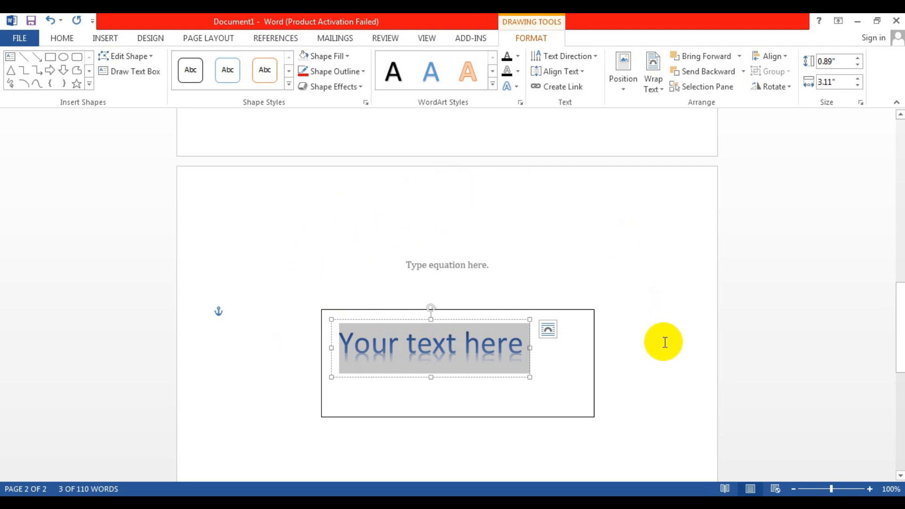
Step: Insert the current date and time right after the equation placeholder, using the numeric date format that includes seconds and AM/PM
{"action": "left_click", "coordinate": [103, 37]}
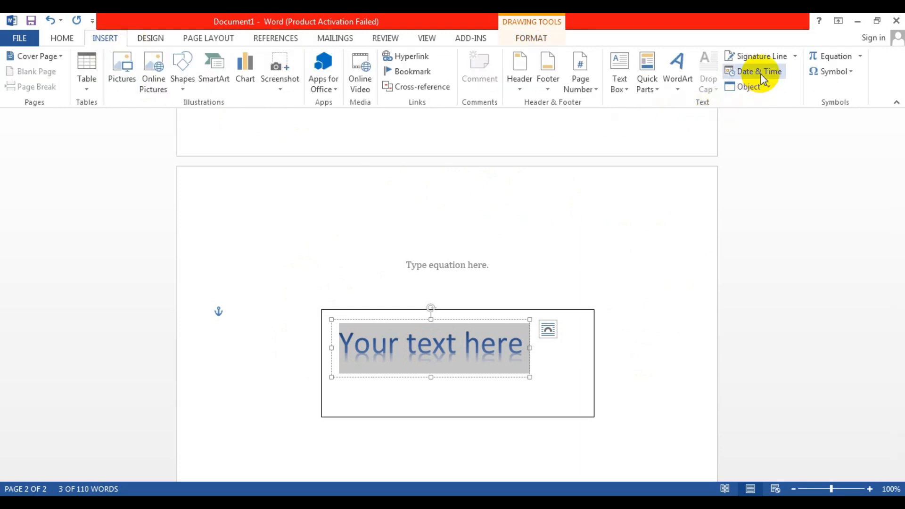
{"action": "left_click", "coordinate": [535, 262]}
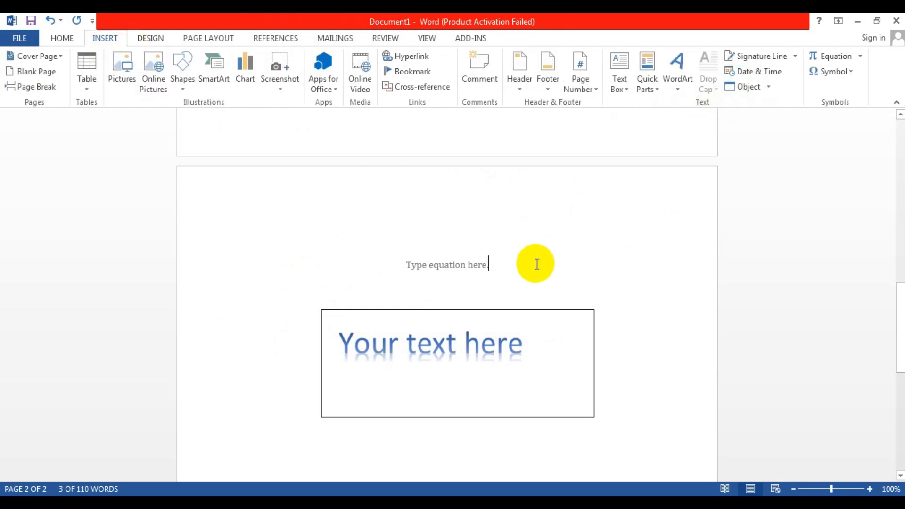
{"action": "left_click", "coordinate": [755, 71]}
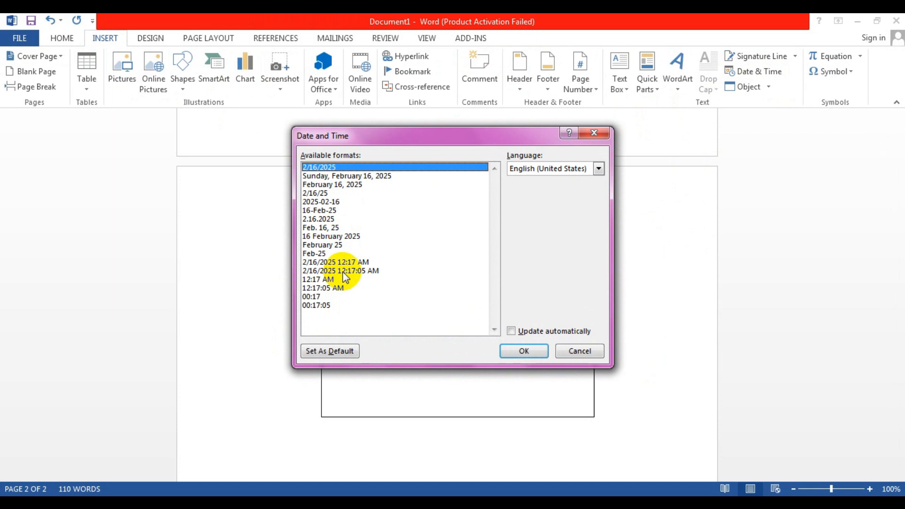
{"action": "left_click", "coordinate": [343, 271]}
{"action": "left_click", "coordinate": [521, 350]}
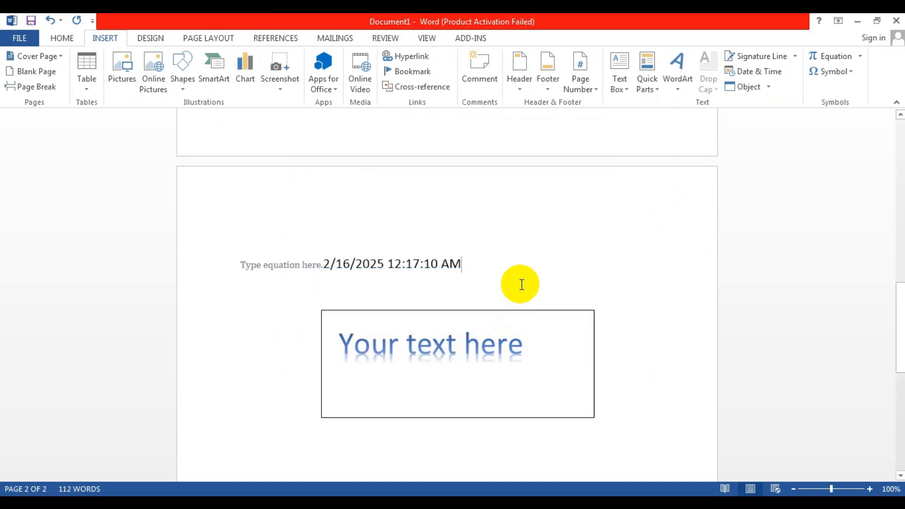
{"action": "left_click_drag", "start_coordinate": [461, 263], "coordinate": [326, 268]}
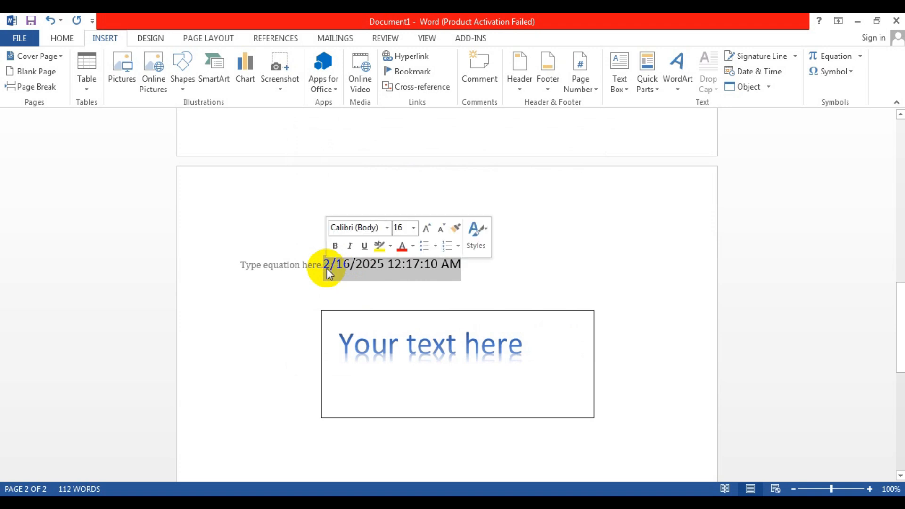
{"action": "left_click", "coordinate": [503, 273]}
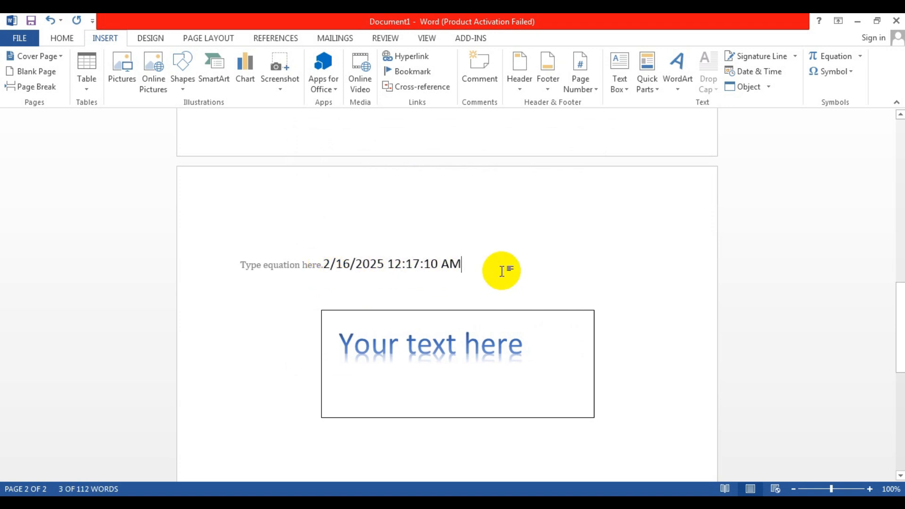
Step: Insert a new, empty equation after the date and time, and switch the equation symbol set to Letter-Like Symbols
{"action": "left_click", "coordinate": [861, 57]}
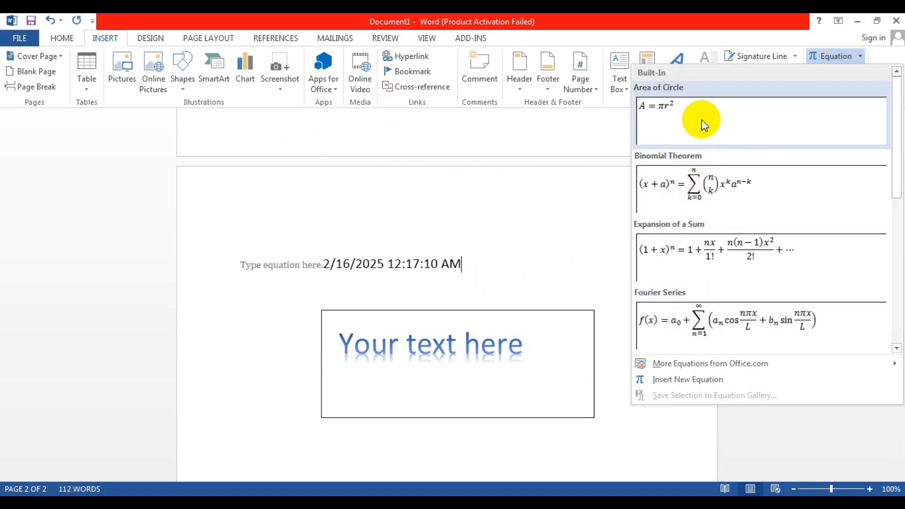
{"action": "left_click", "coordinate": [694, 380]}
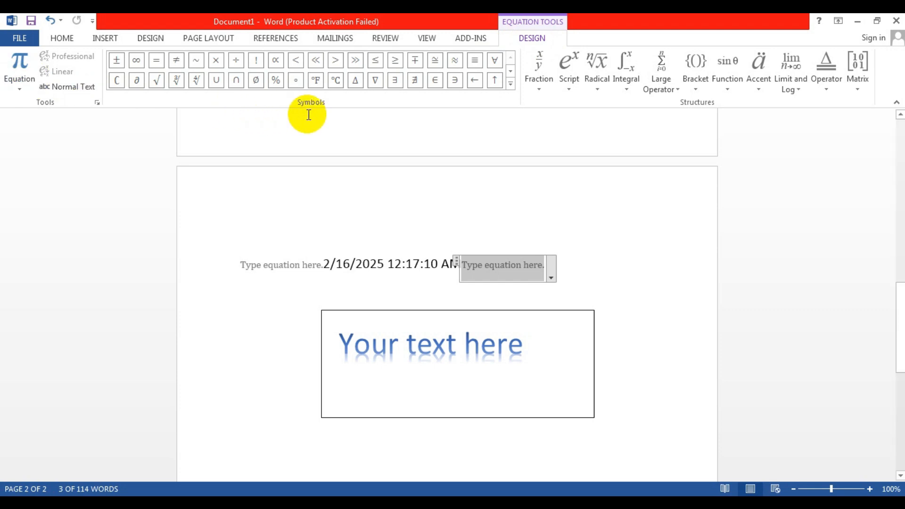
{"action": "left_click", "coordinate": [512, 86]}
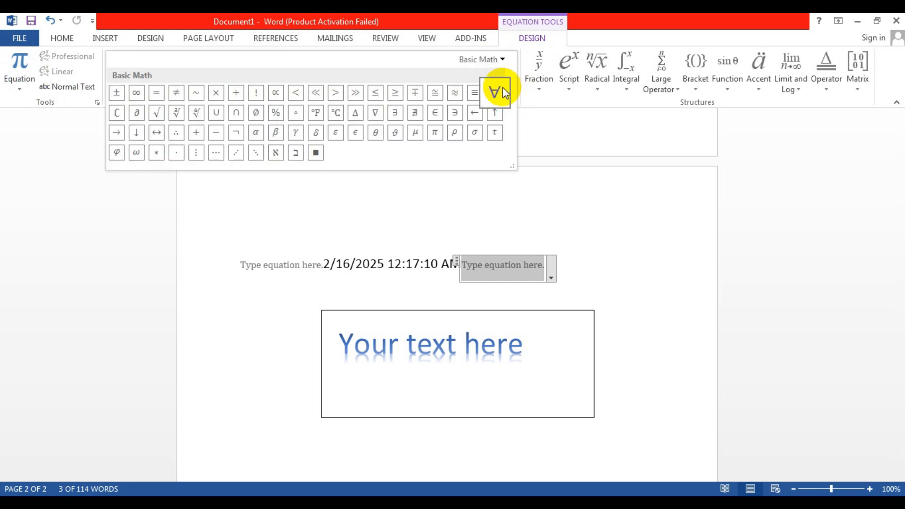
{"action": "left_click", "coordinate": [503, 62]}
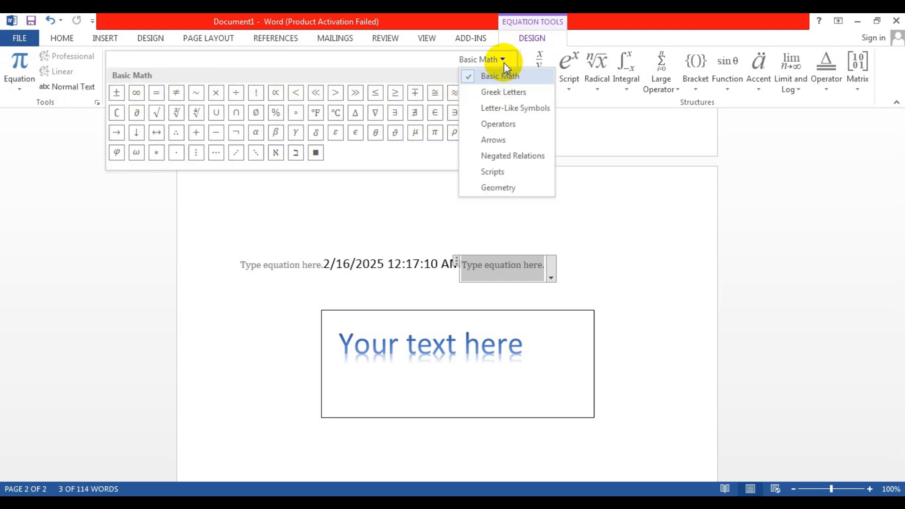
{"action": "left_click", "coordinate": [513, 108]}
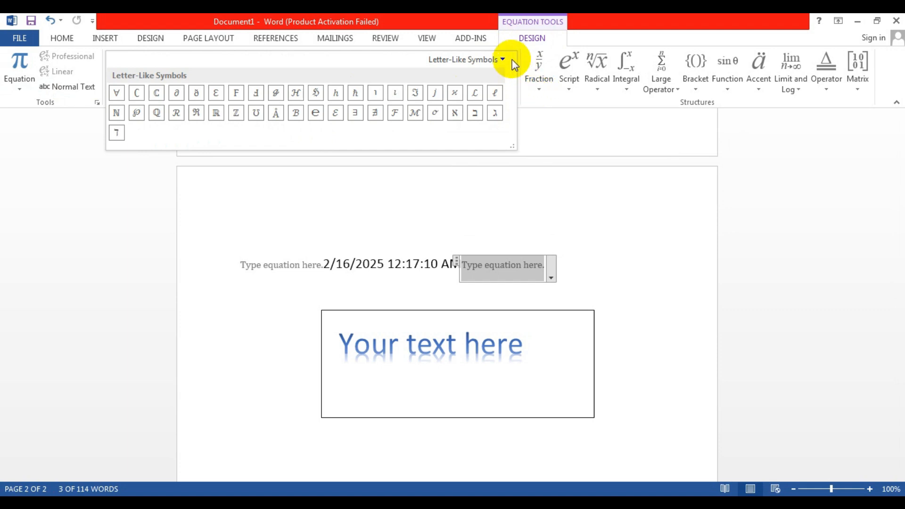
{"action": "left_click", "coordinate": [543, 109]}
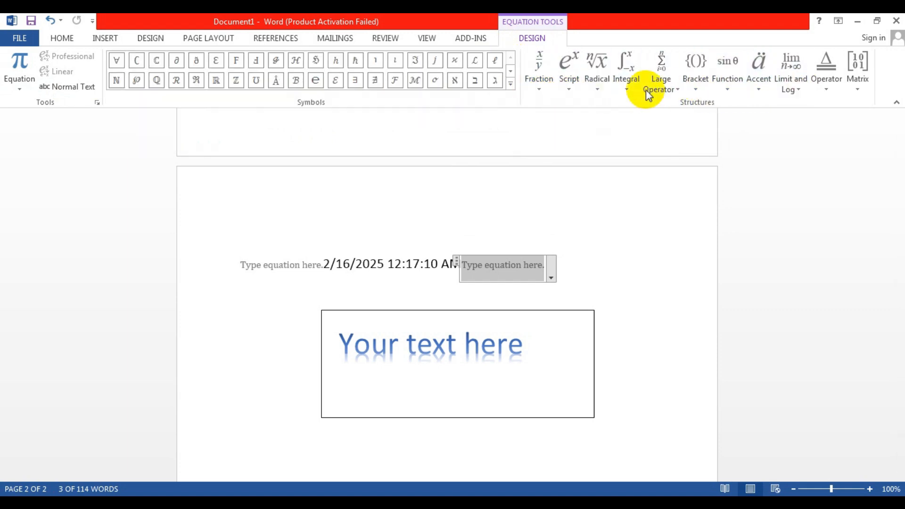
Step: Look through the Fraction, Radical and Script structures for the second equation, and return to the insert commands
{"action": "left_click", "coordinate": [542, 90]}
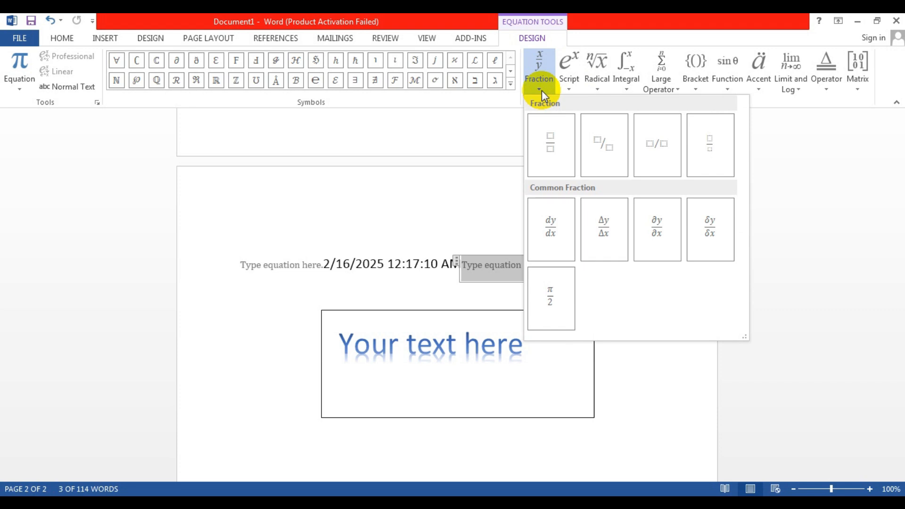
{"action": "left_click", "coordinate": [625, 18]}
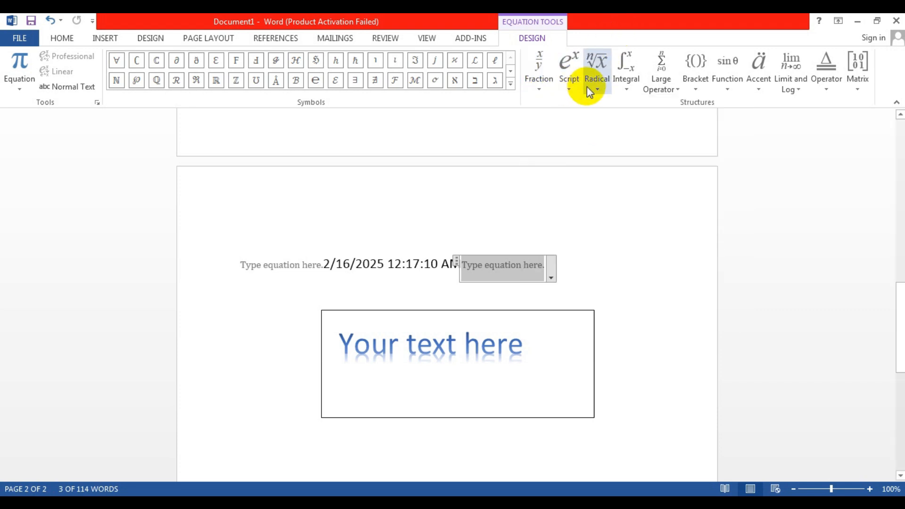
{"action": "left_click", "coordinate": [601, 89]}
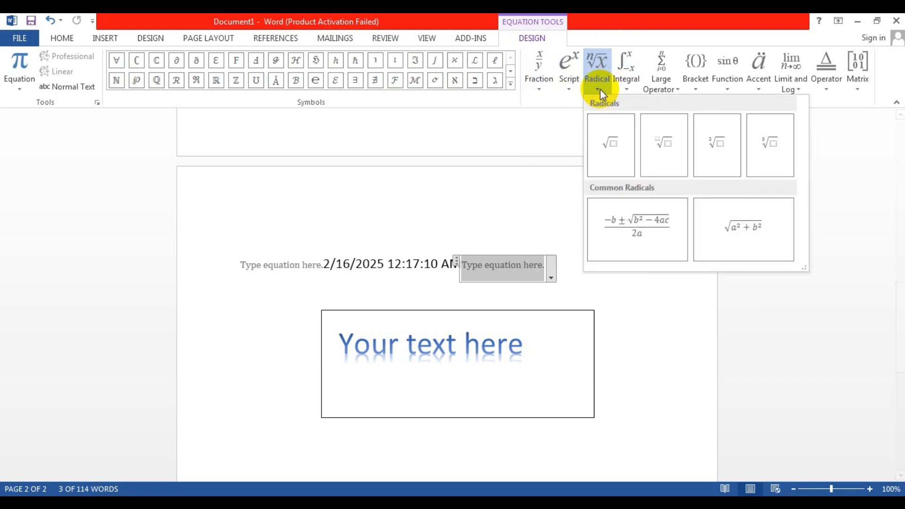
{"action": "left_click", "coordinate": [572, 94]}
{"action": "left_click", "coordinate": [679, 19]}
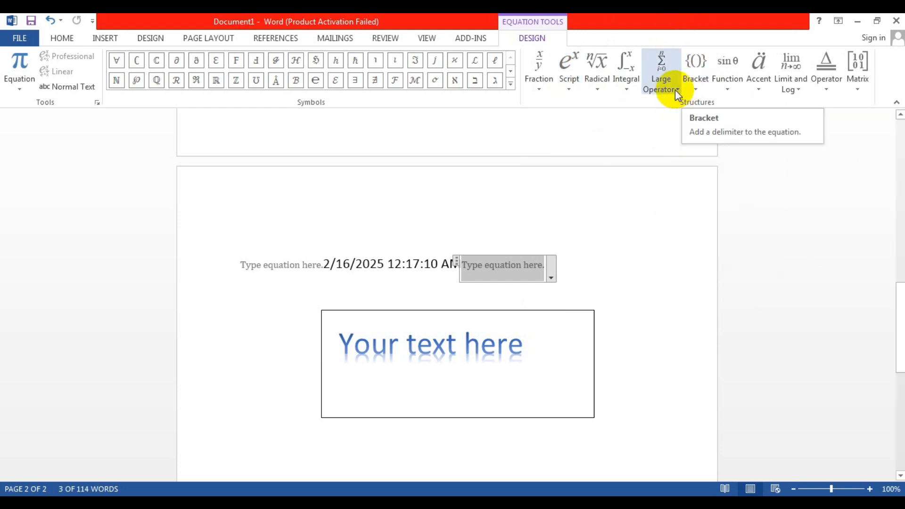
{"action": "left_click", "coordinate": [533, 38]}
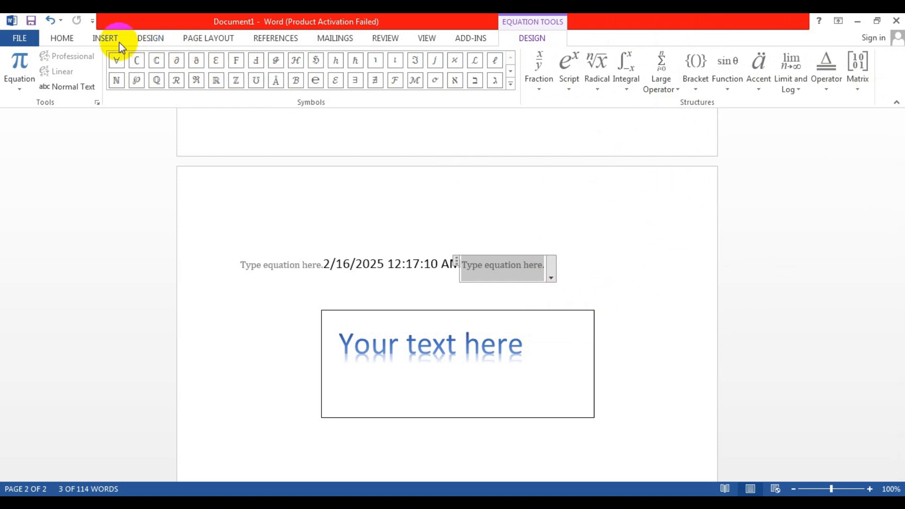
{"action": "left_click", "coordinate": [106, 39]}
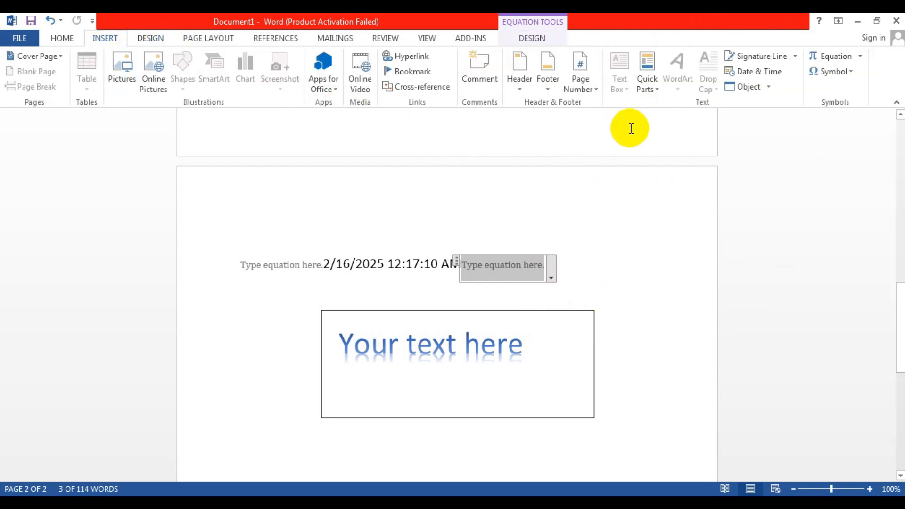